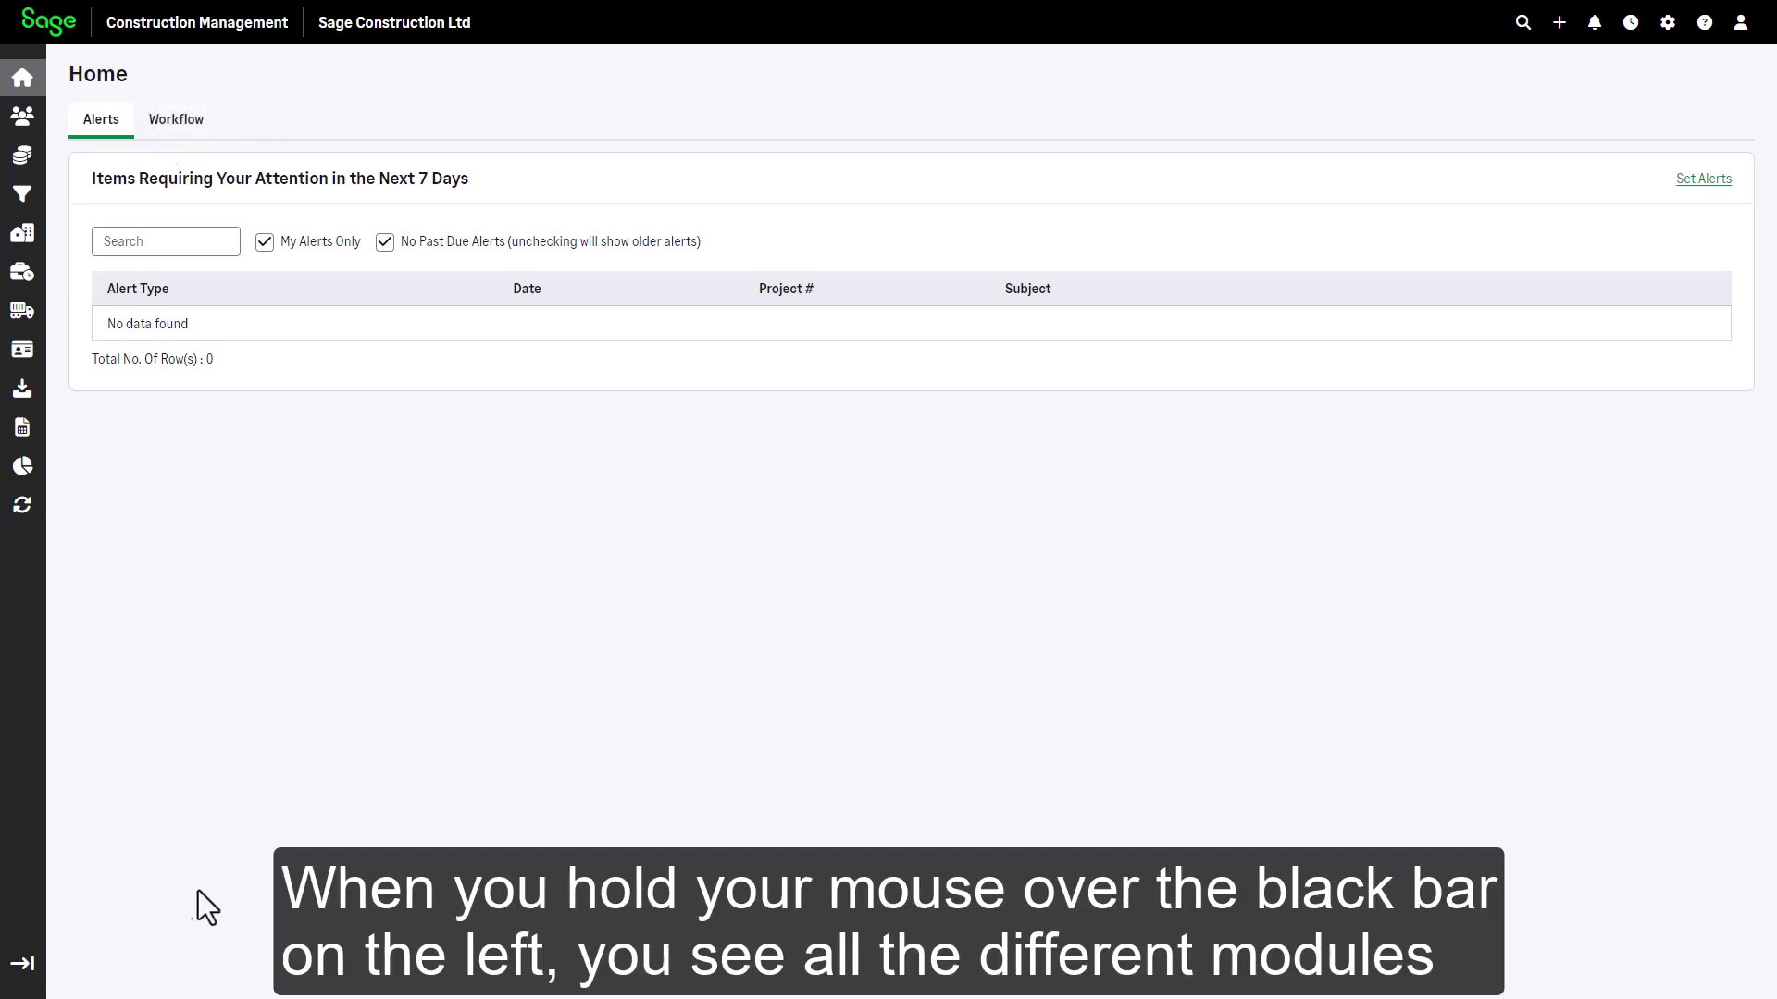
# Pin the left sidebar open with Expand Menu so the module names stay visible
pyautogui.moveTo(20, 871)
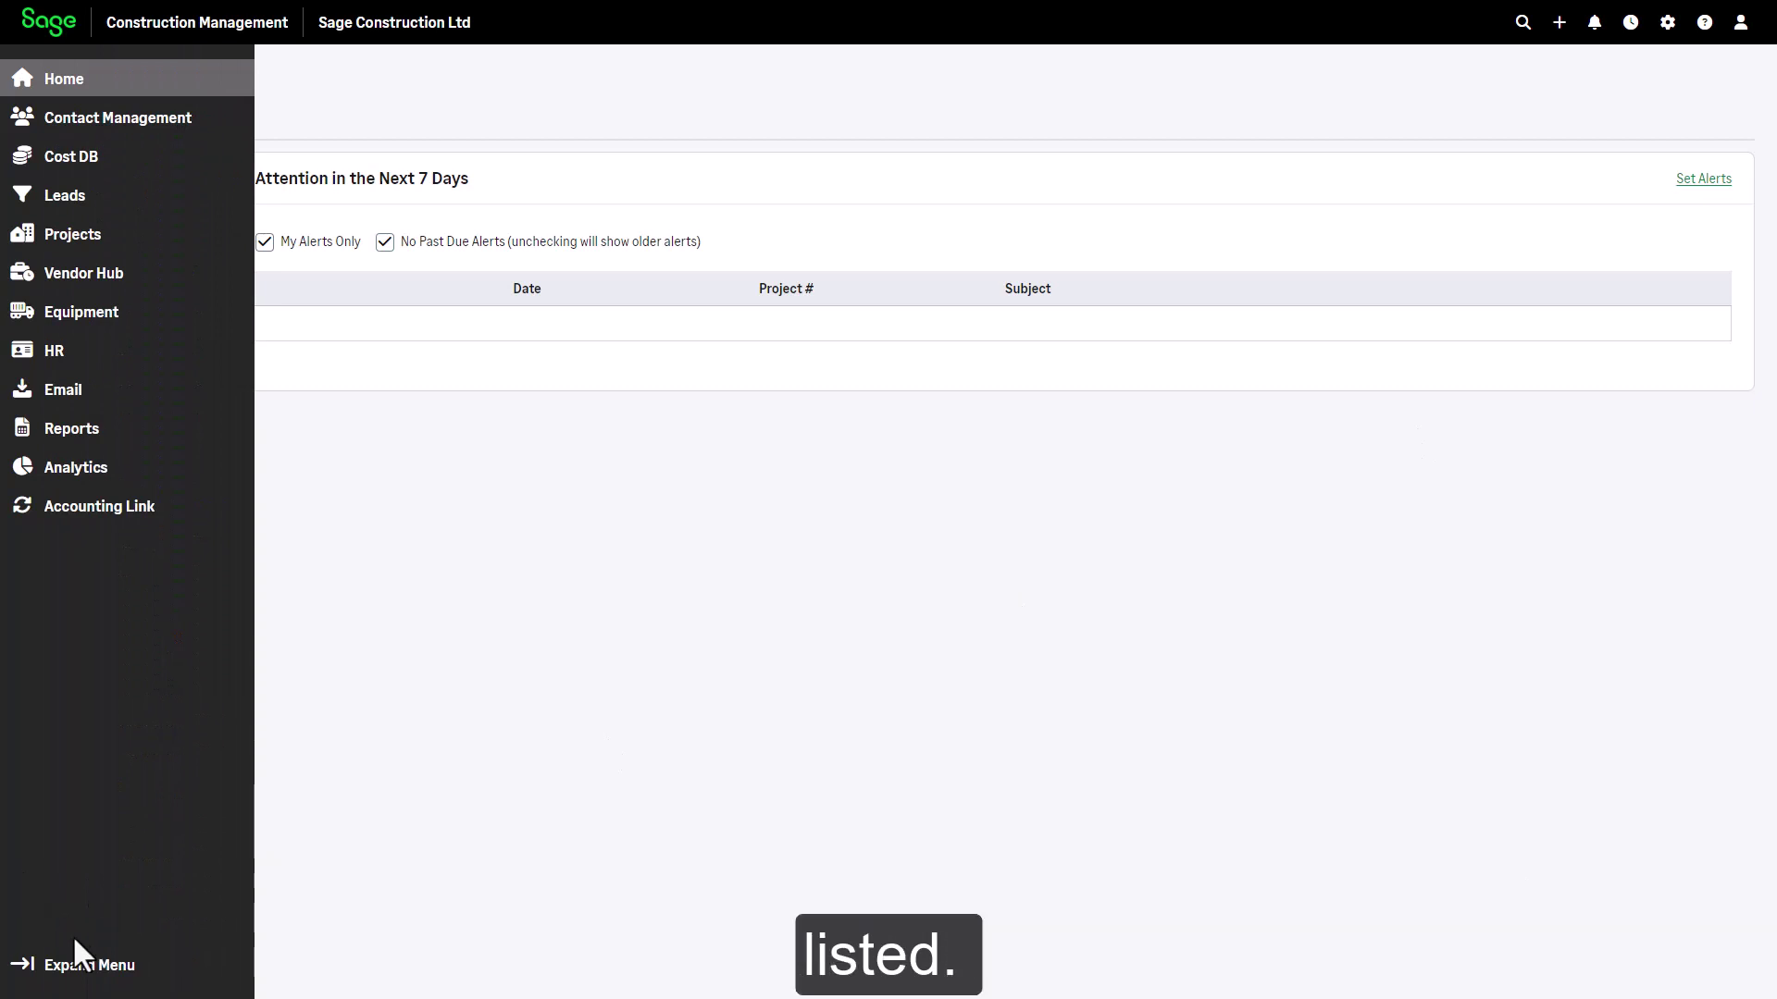
pyautogui.click(81, 965)
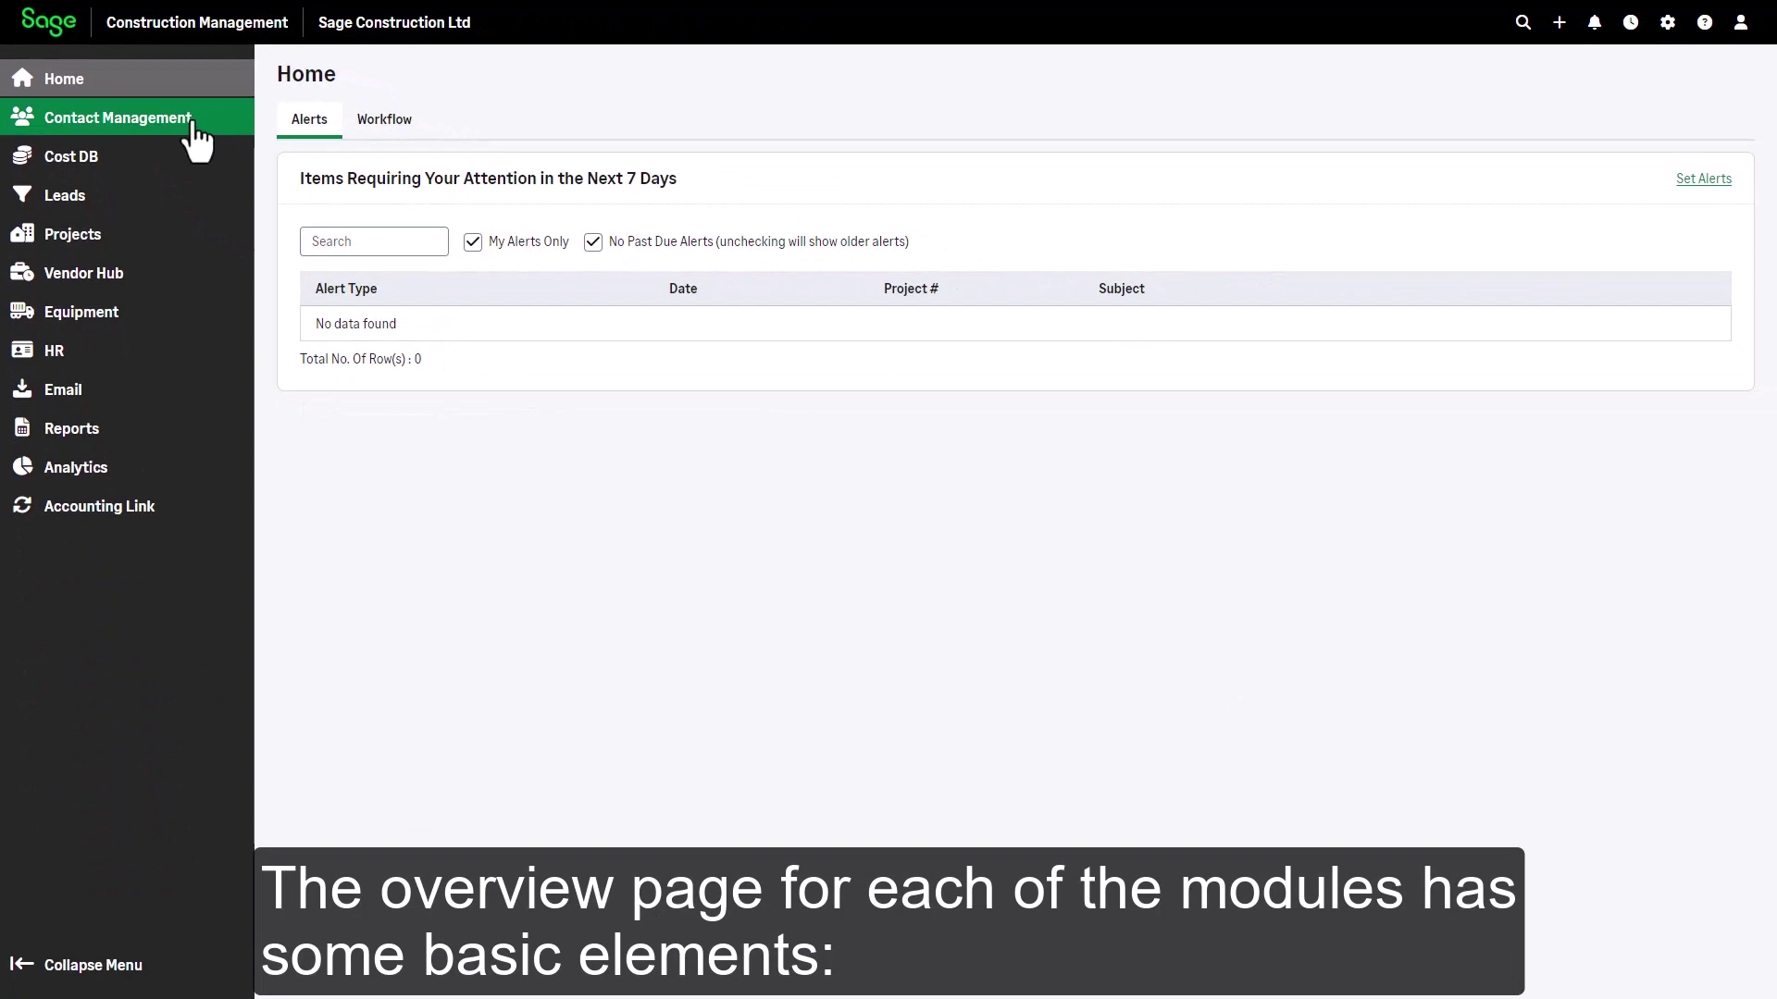
# Go to Contact Management to see 145 active companies, 234 contacts and 27 employees
pyautogui.click(191, 118)
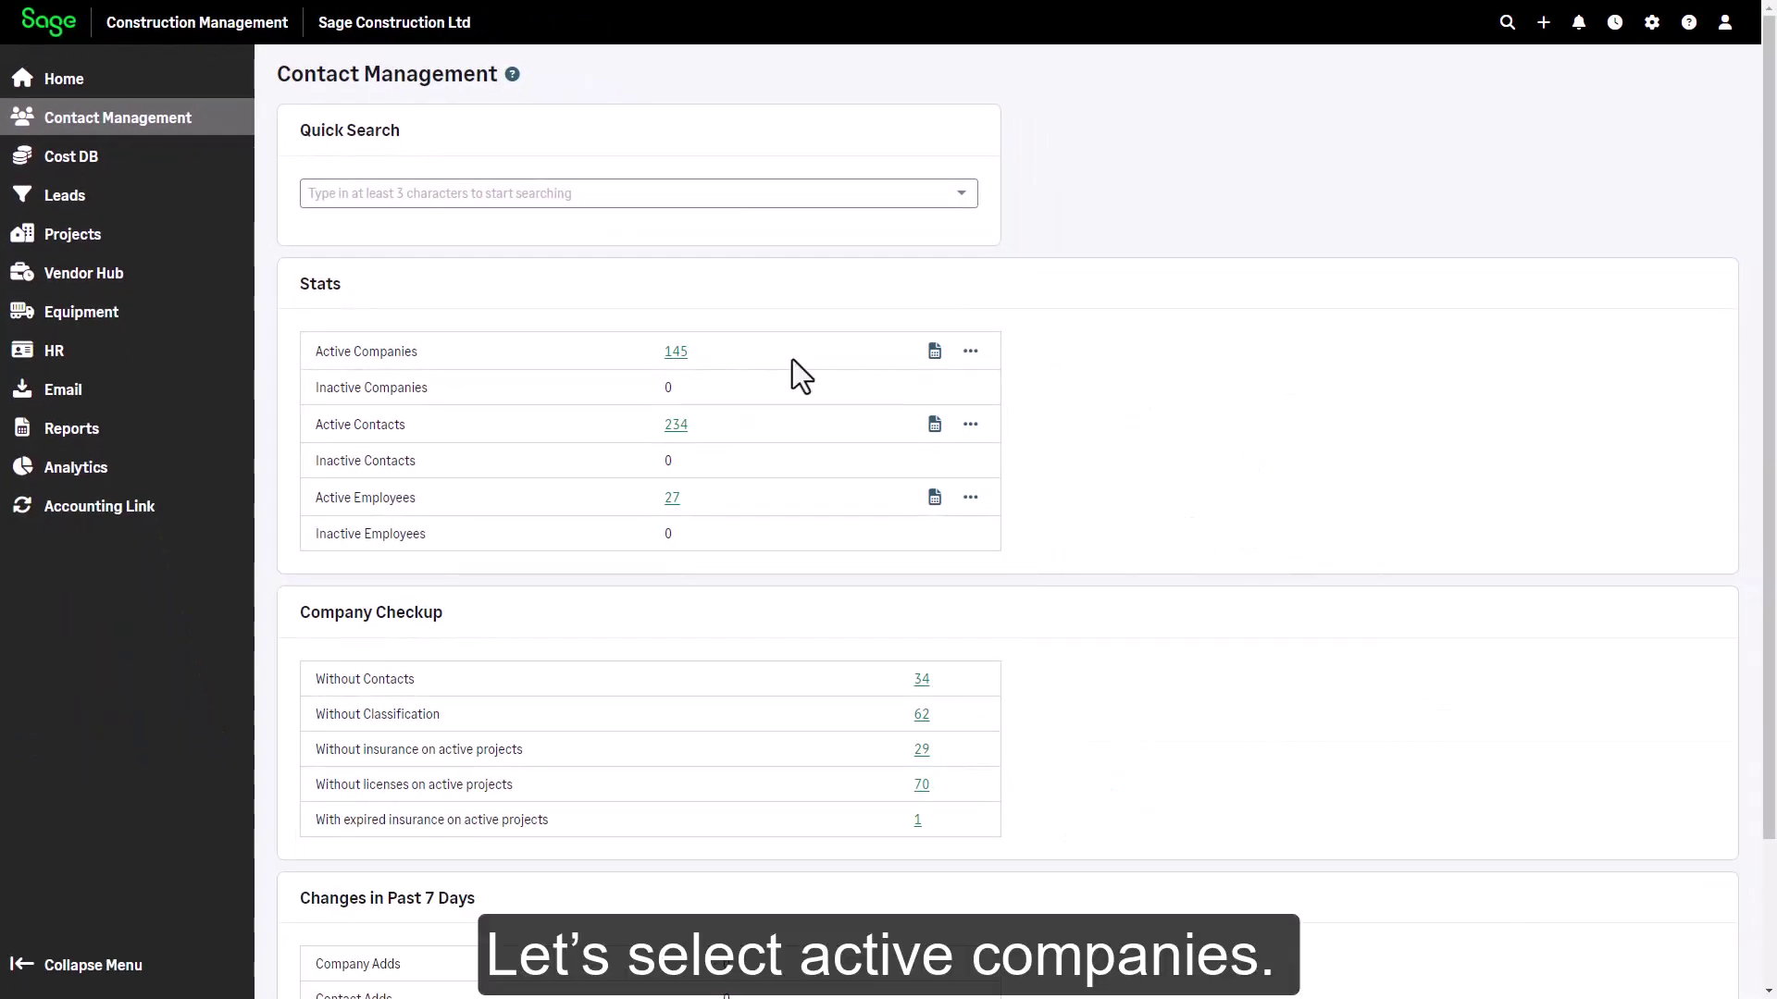
# List the 145 active companies, glancing at the company Reports and Actions options
pyautogui.click(675, 353)
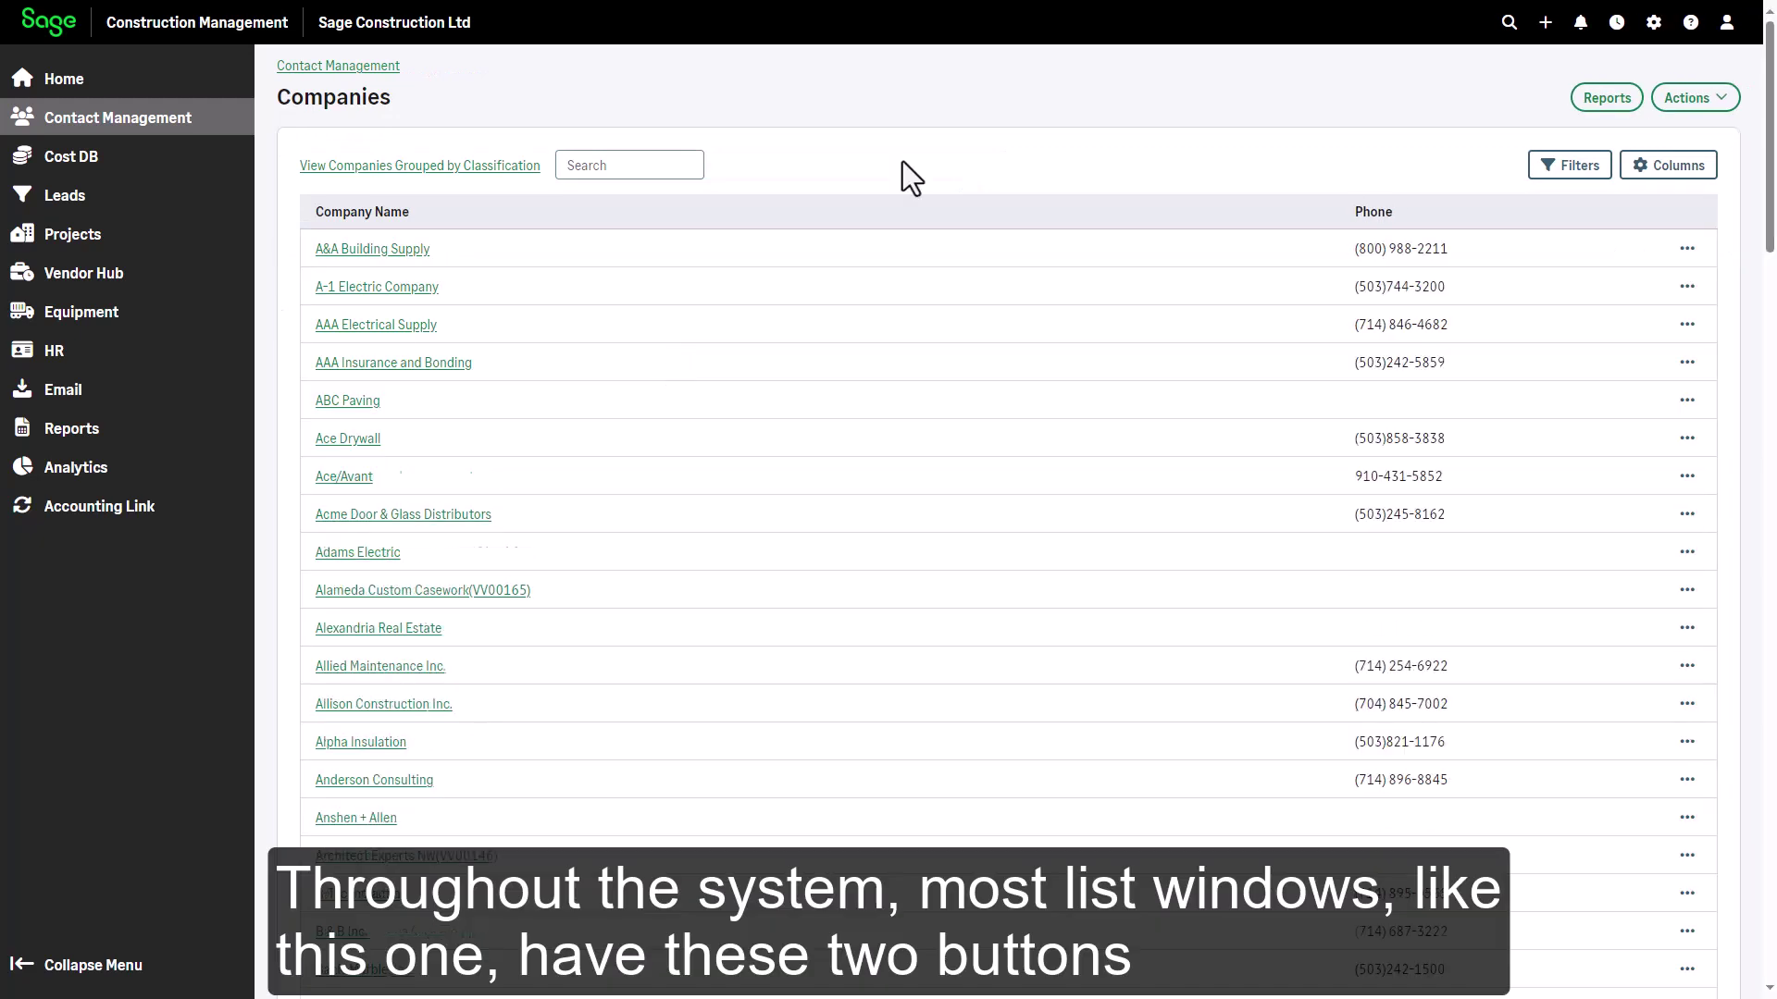
pyautogui.click(1604, 102)
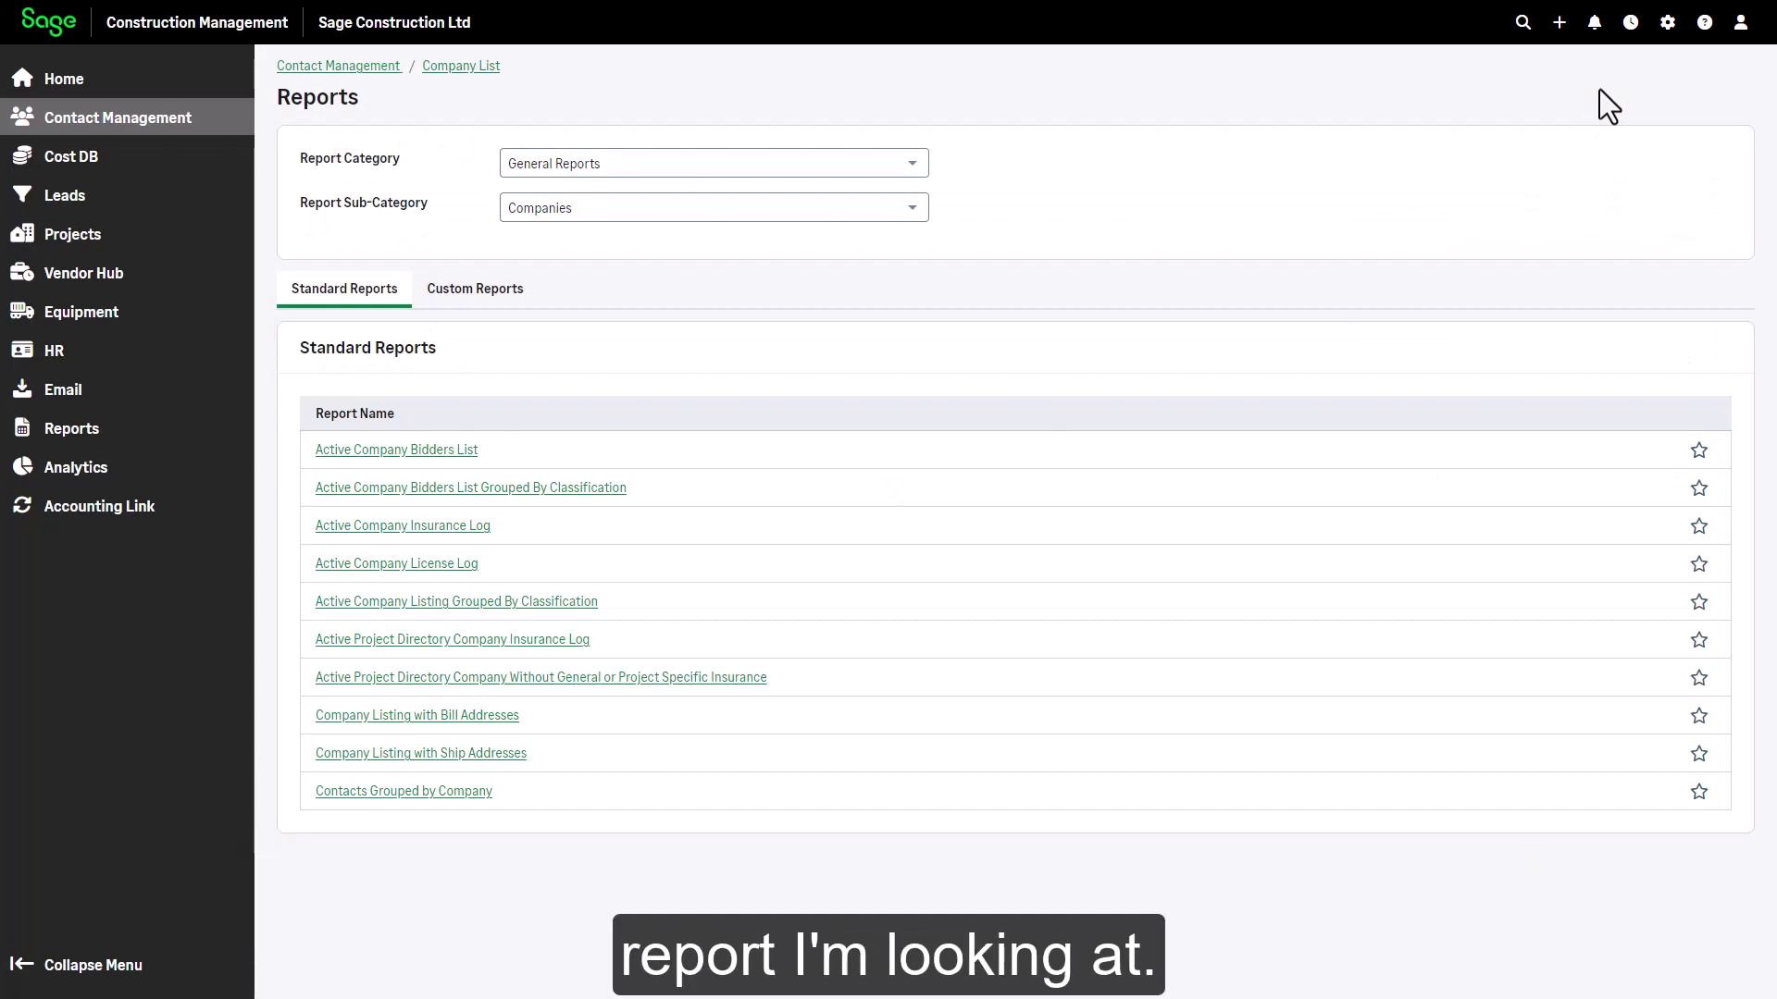
pyautogui.rightClick(1323, 141)
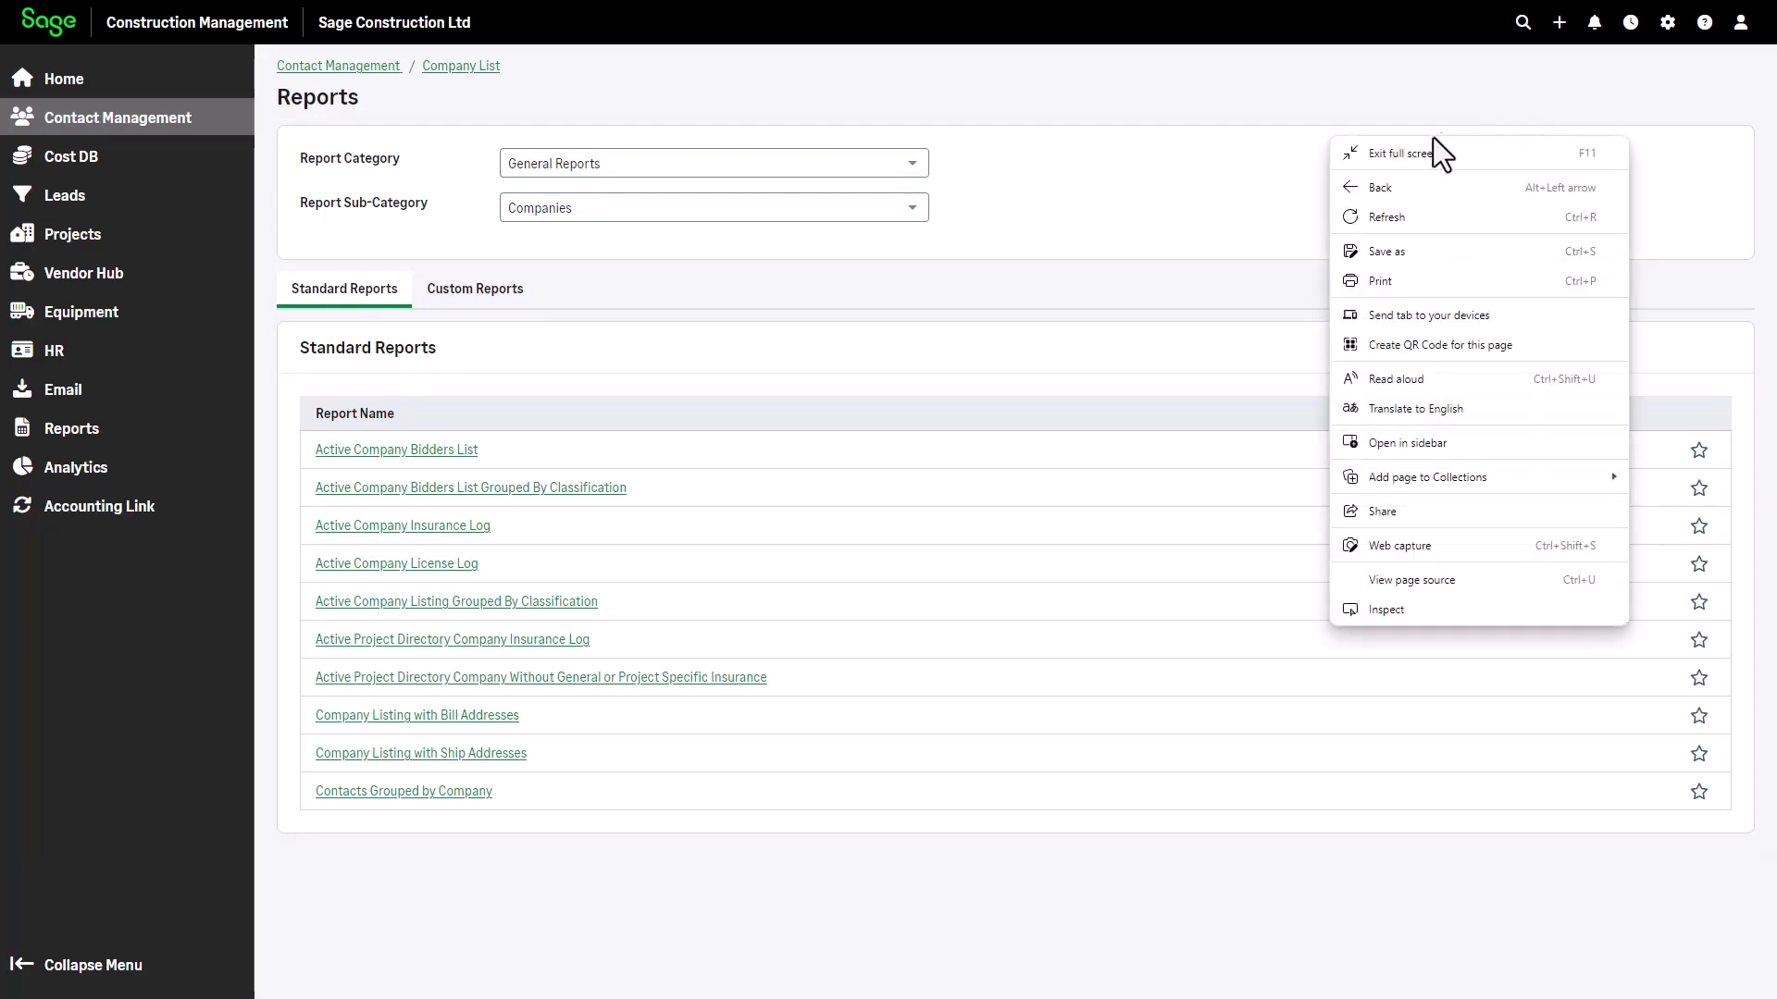
pyautogui.click(1370, 188)
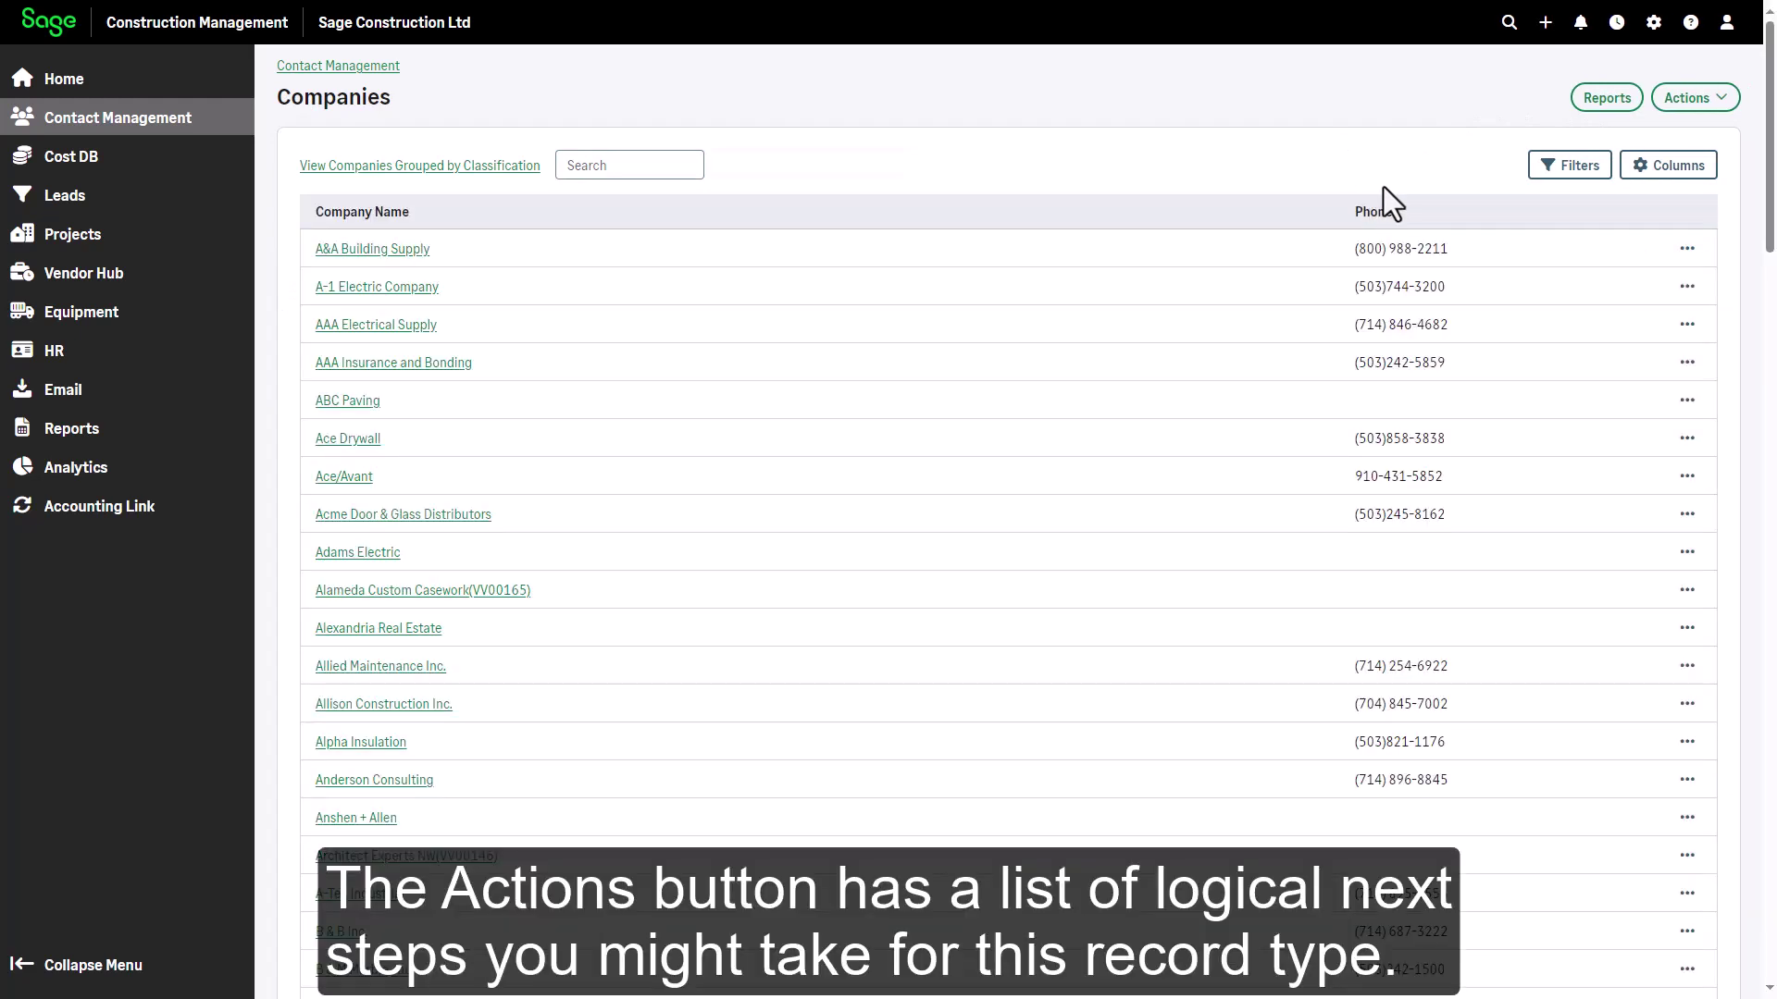
pyautogui.click(1685, 100)
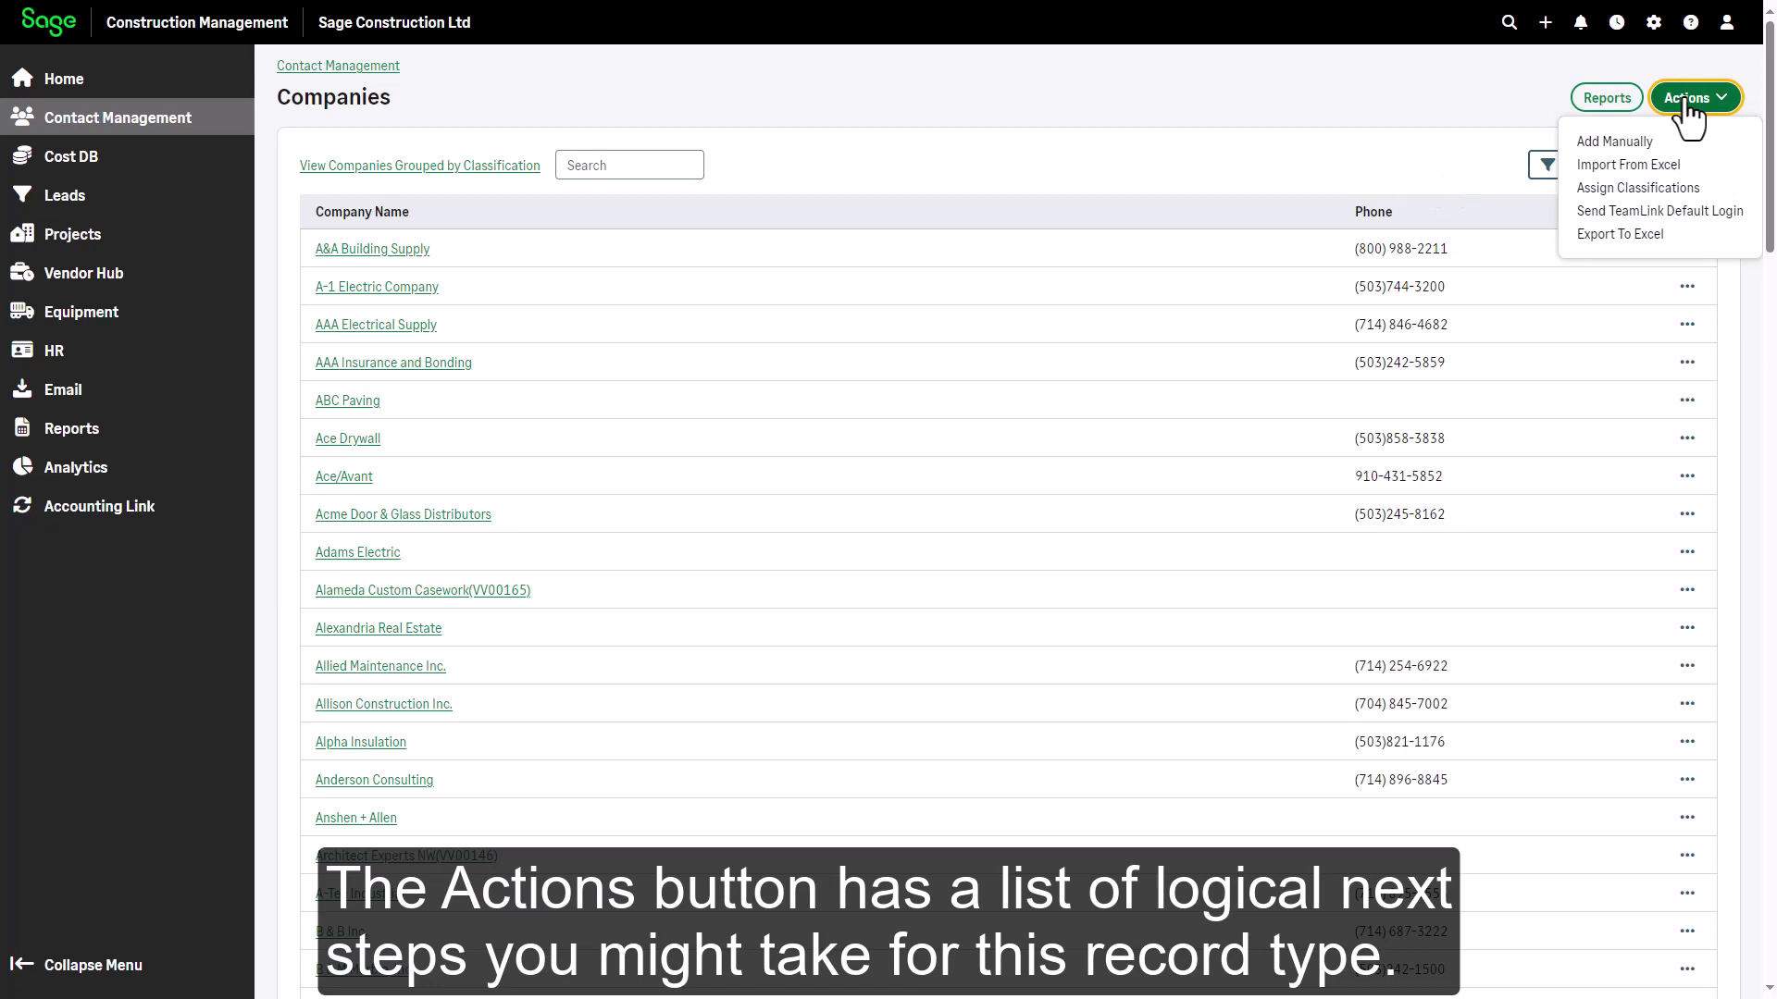
pyautogui.click(1686, 98)
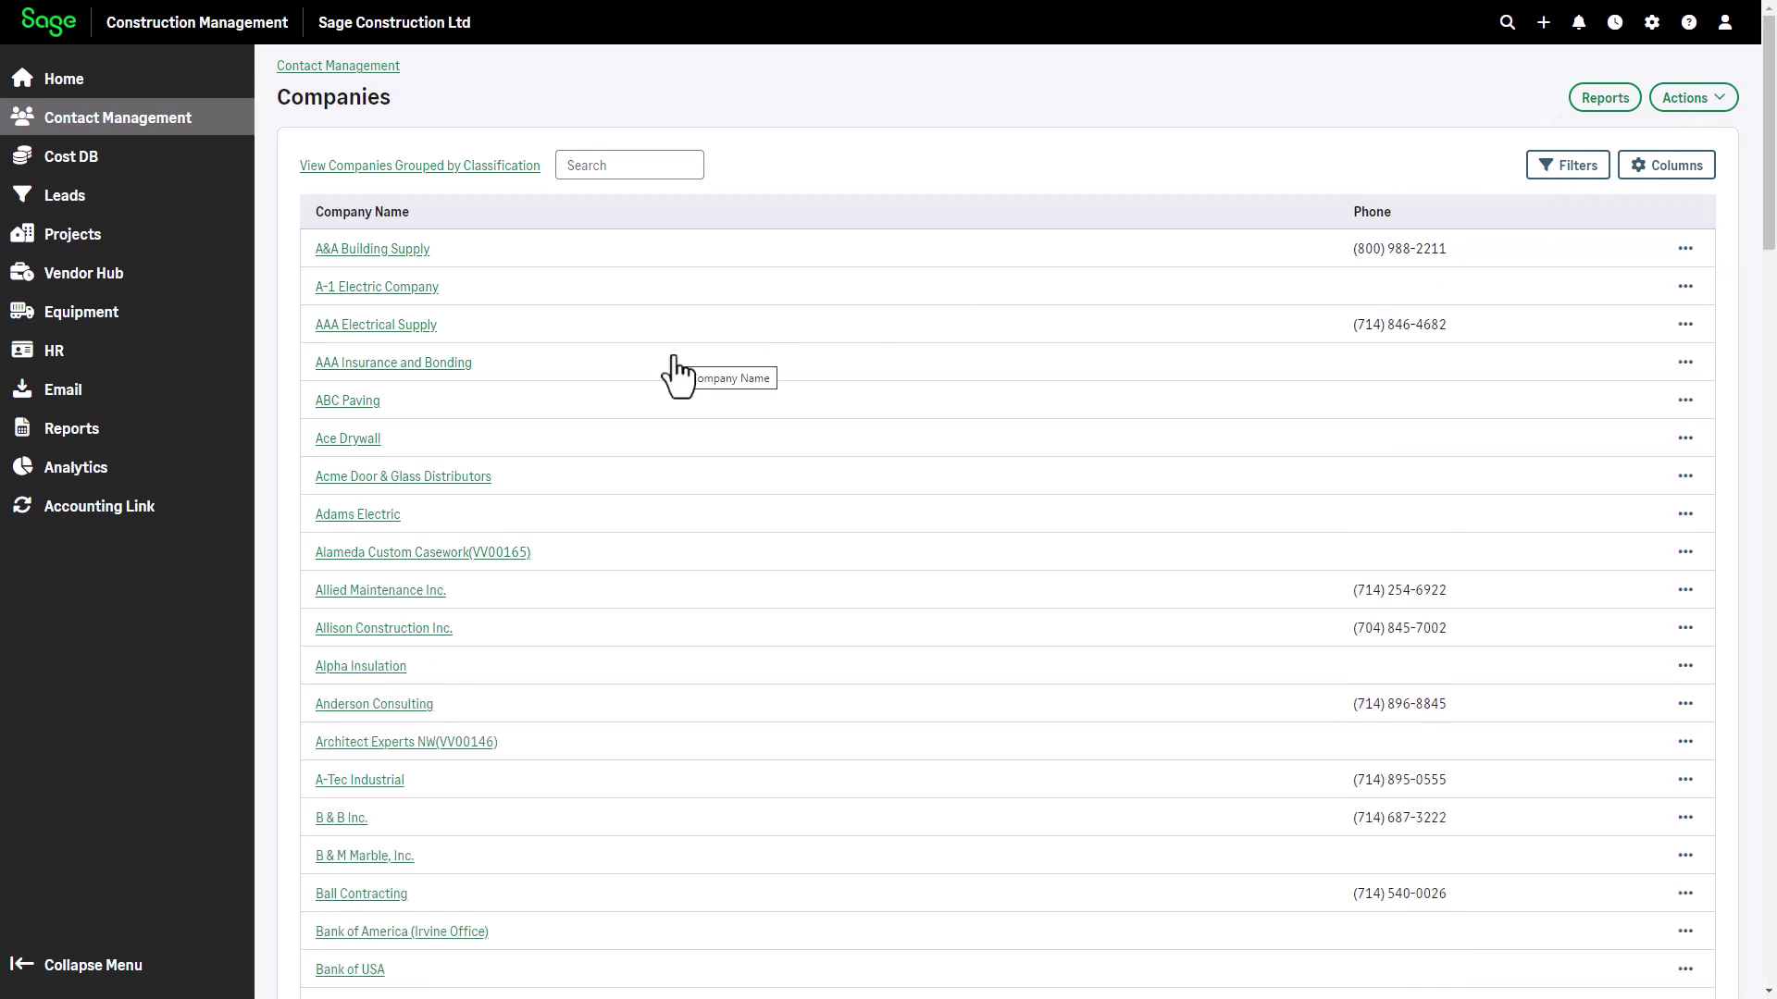
# View ABC Paving's company profile, then go back to the Contact Management overview
pyautogui.click(363, 403)
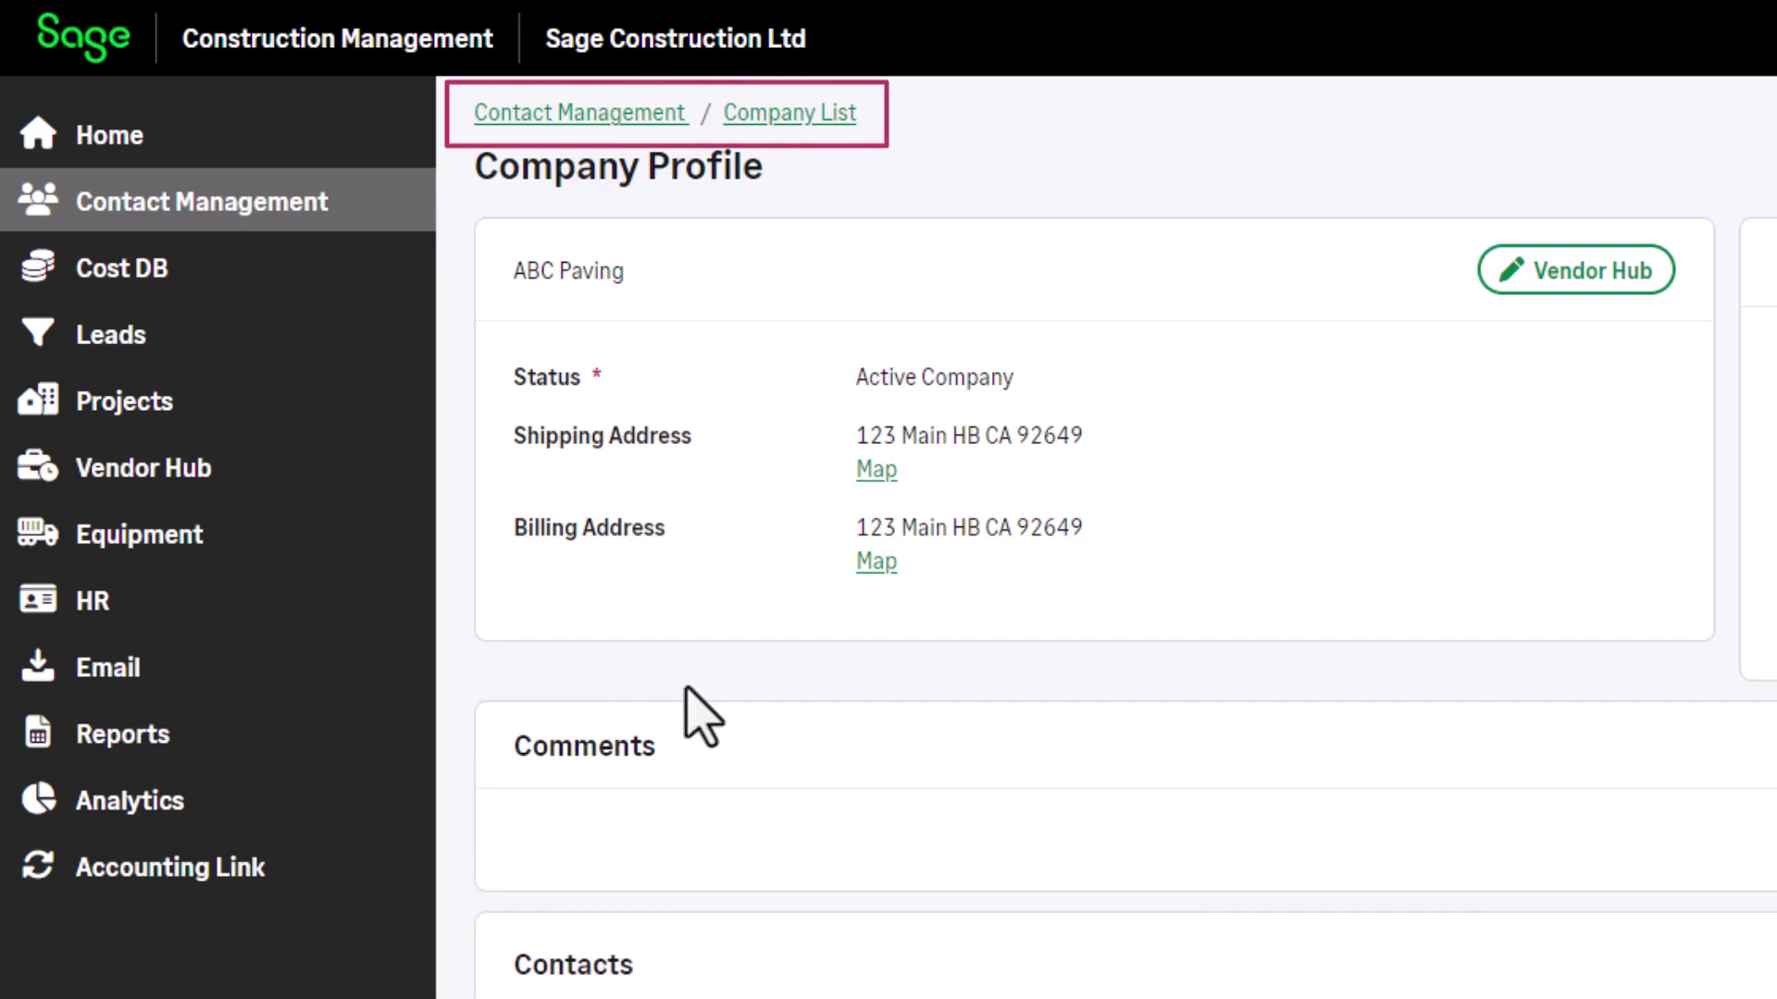
pyautogui.click(656, 120)
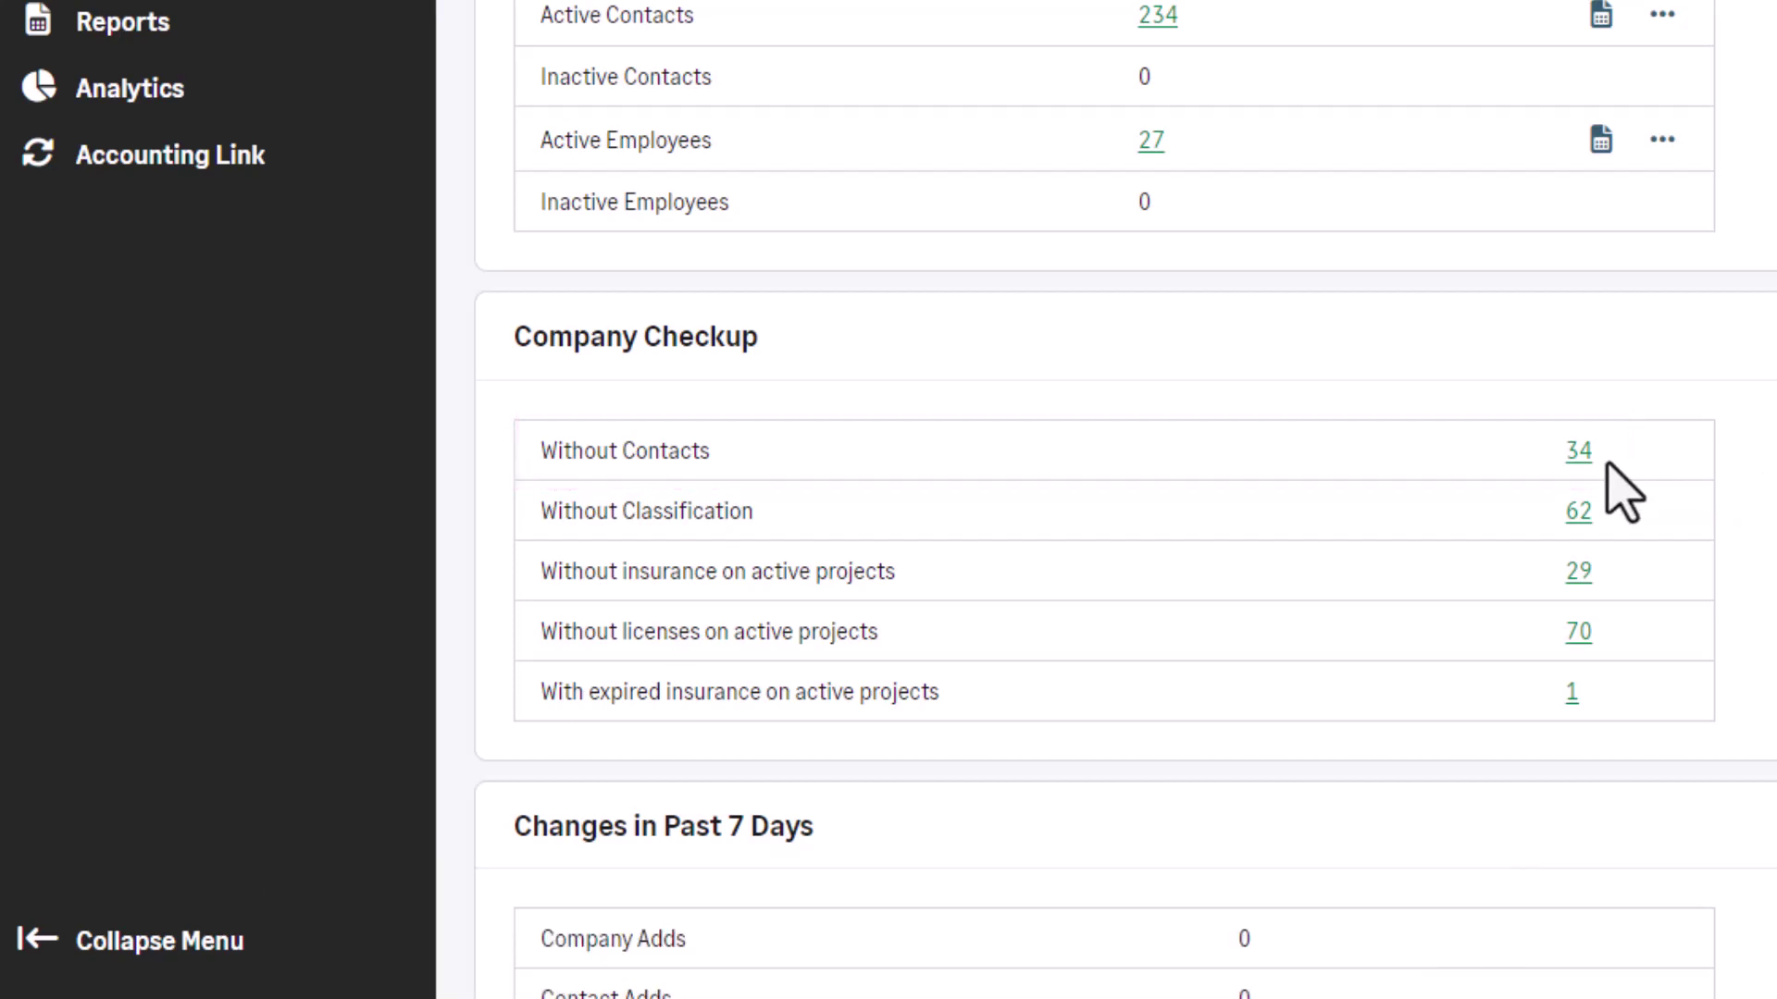
pyautogui.click(1579, 456)
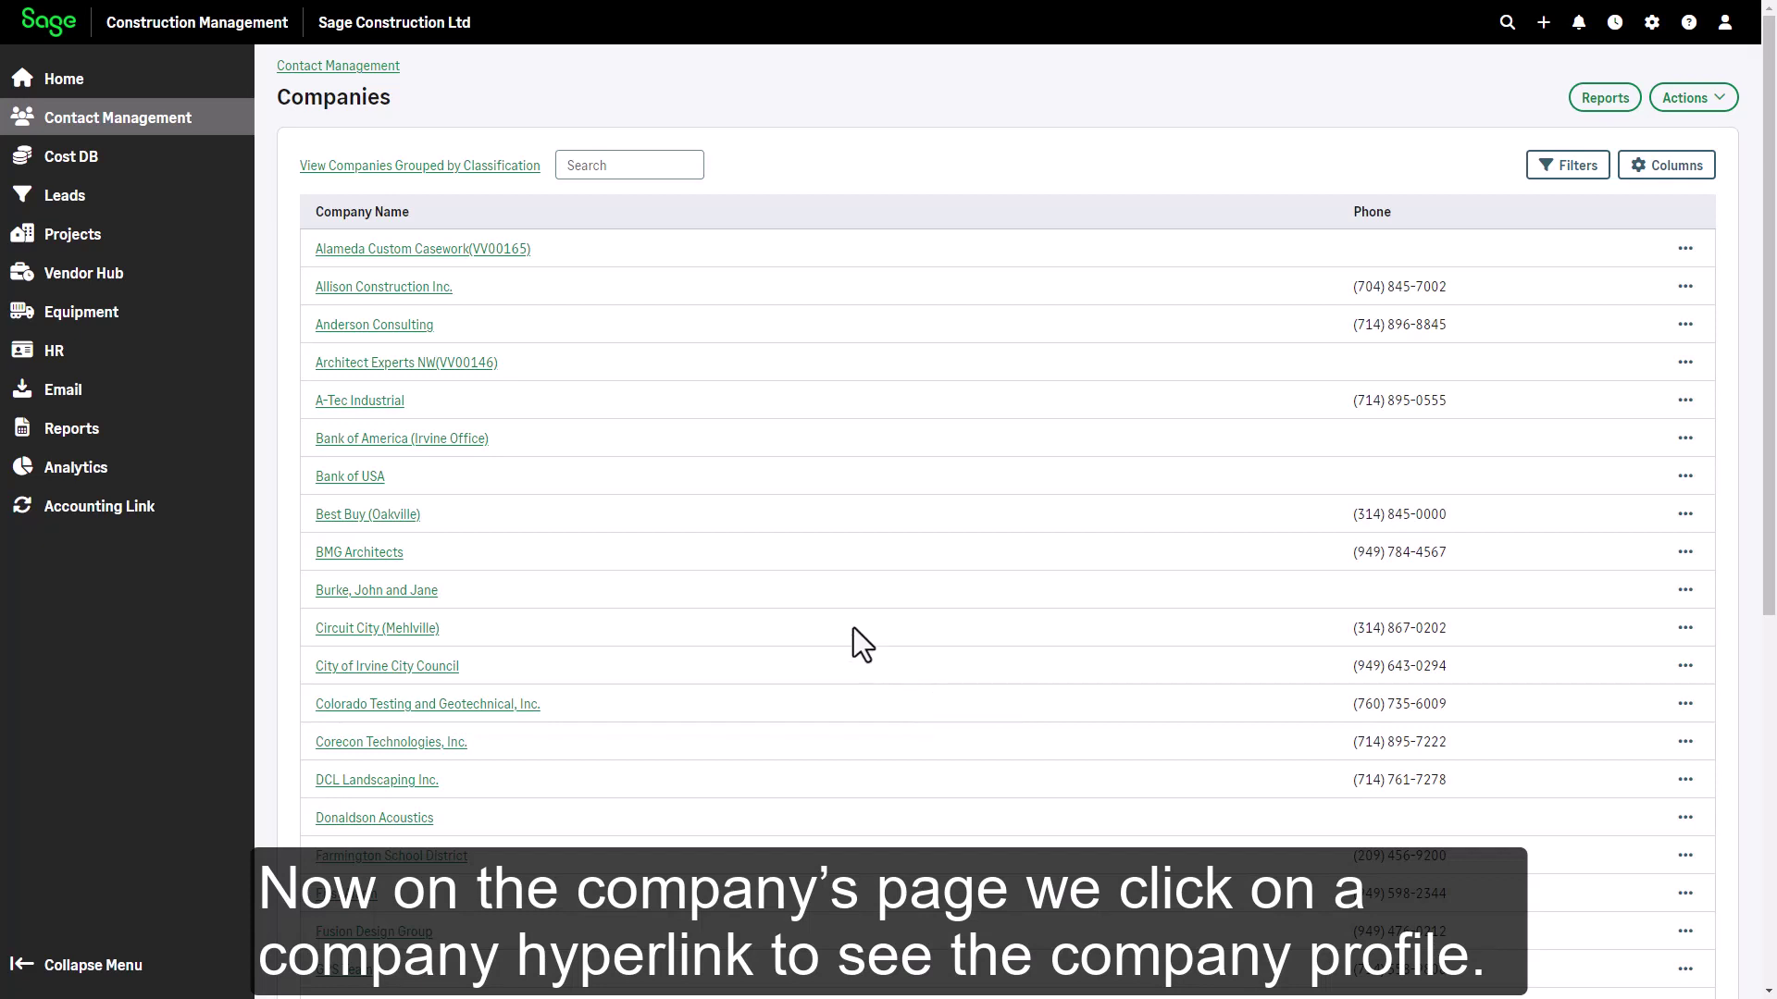
pyautogui.click(393, 553)
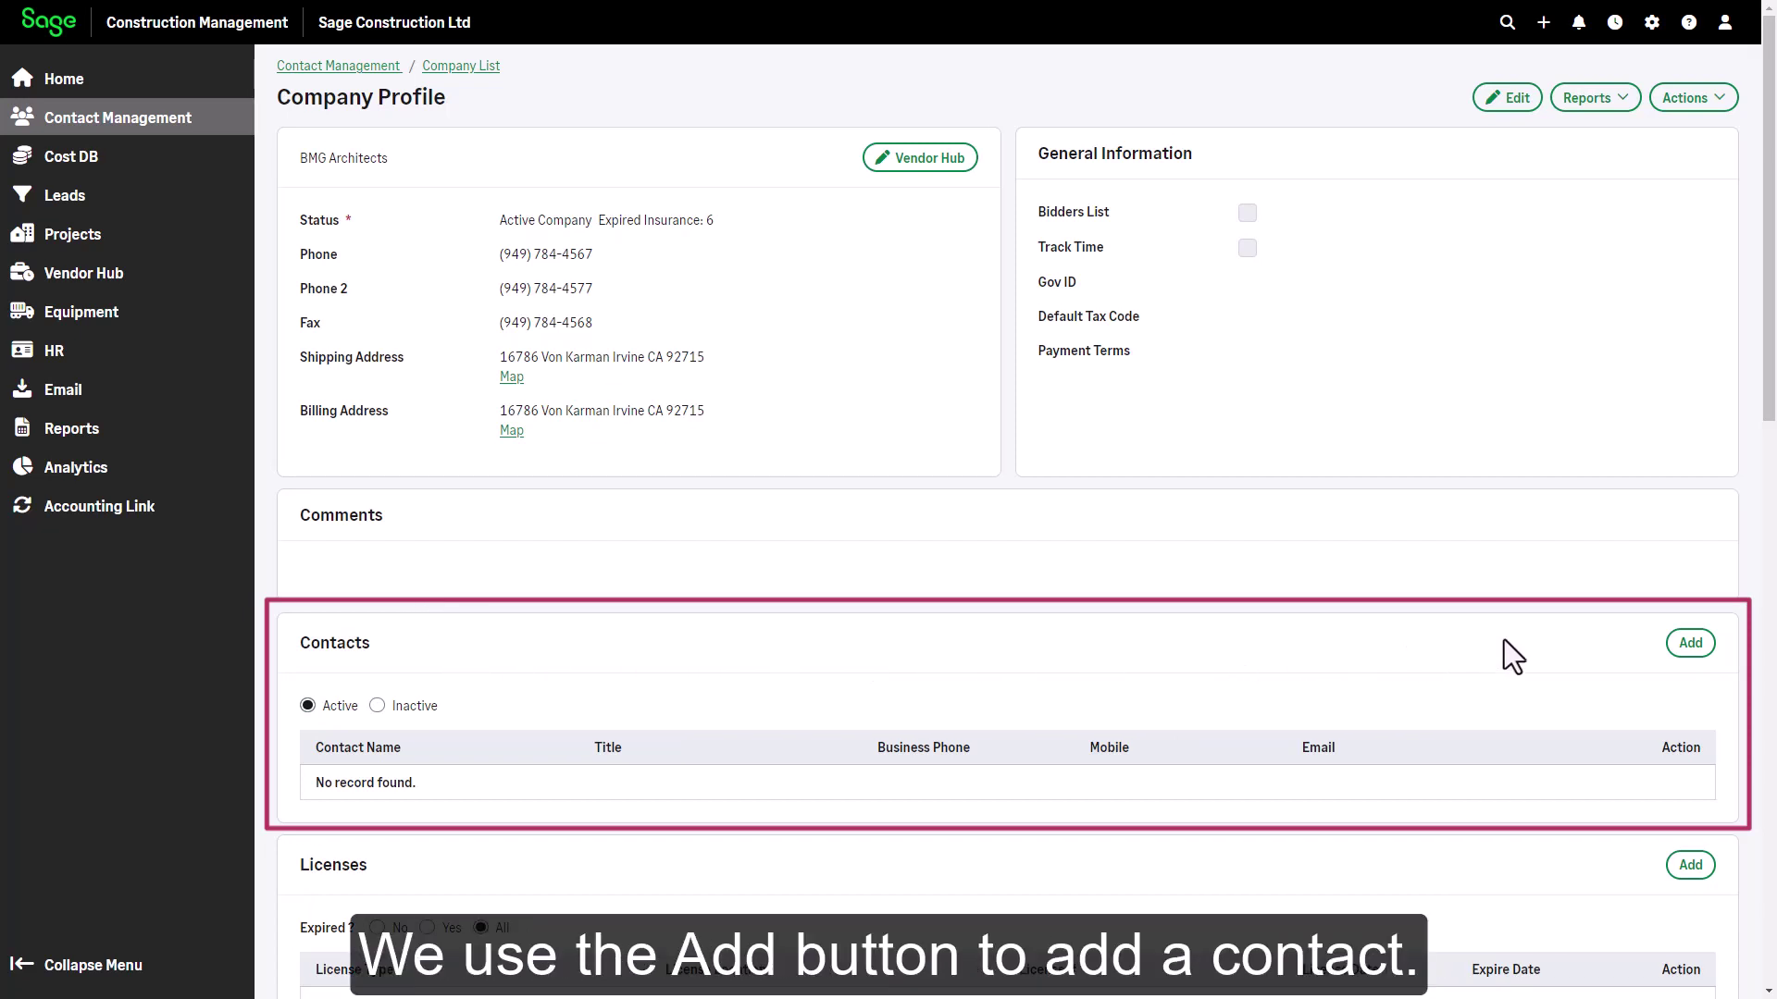
pyautogui.click(1690, 645)
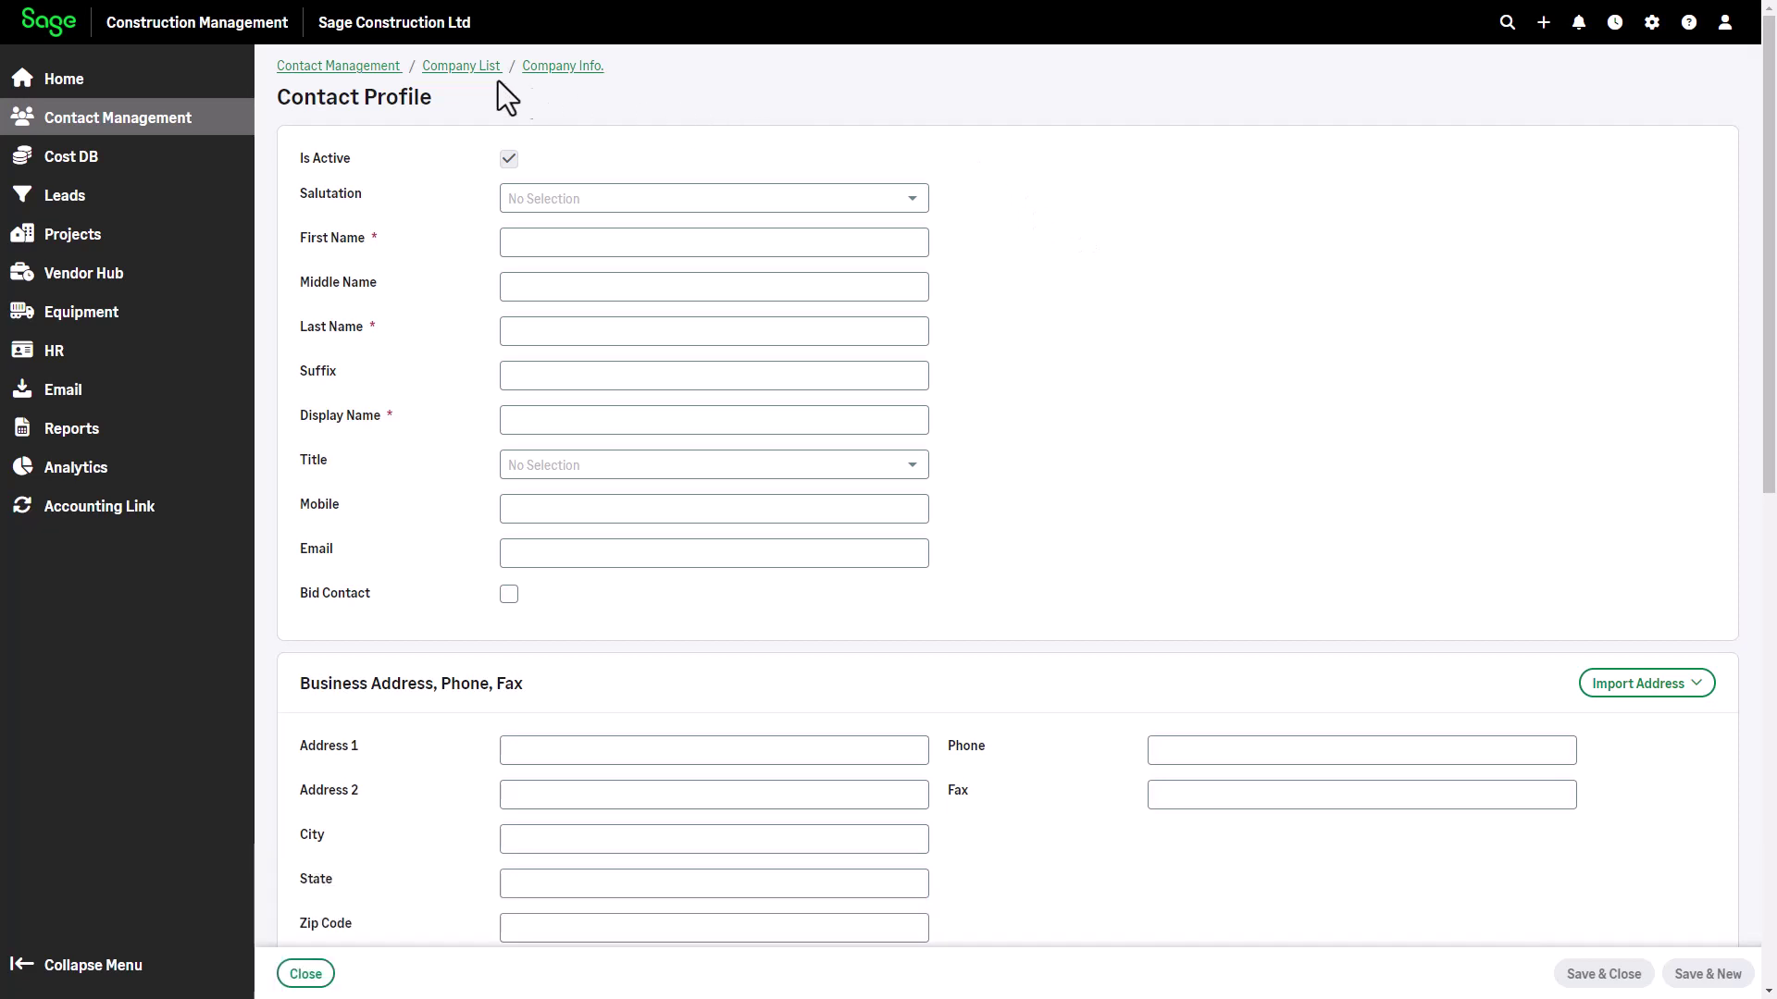
pyautogui.click(369, 69)
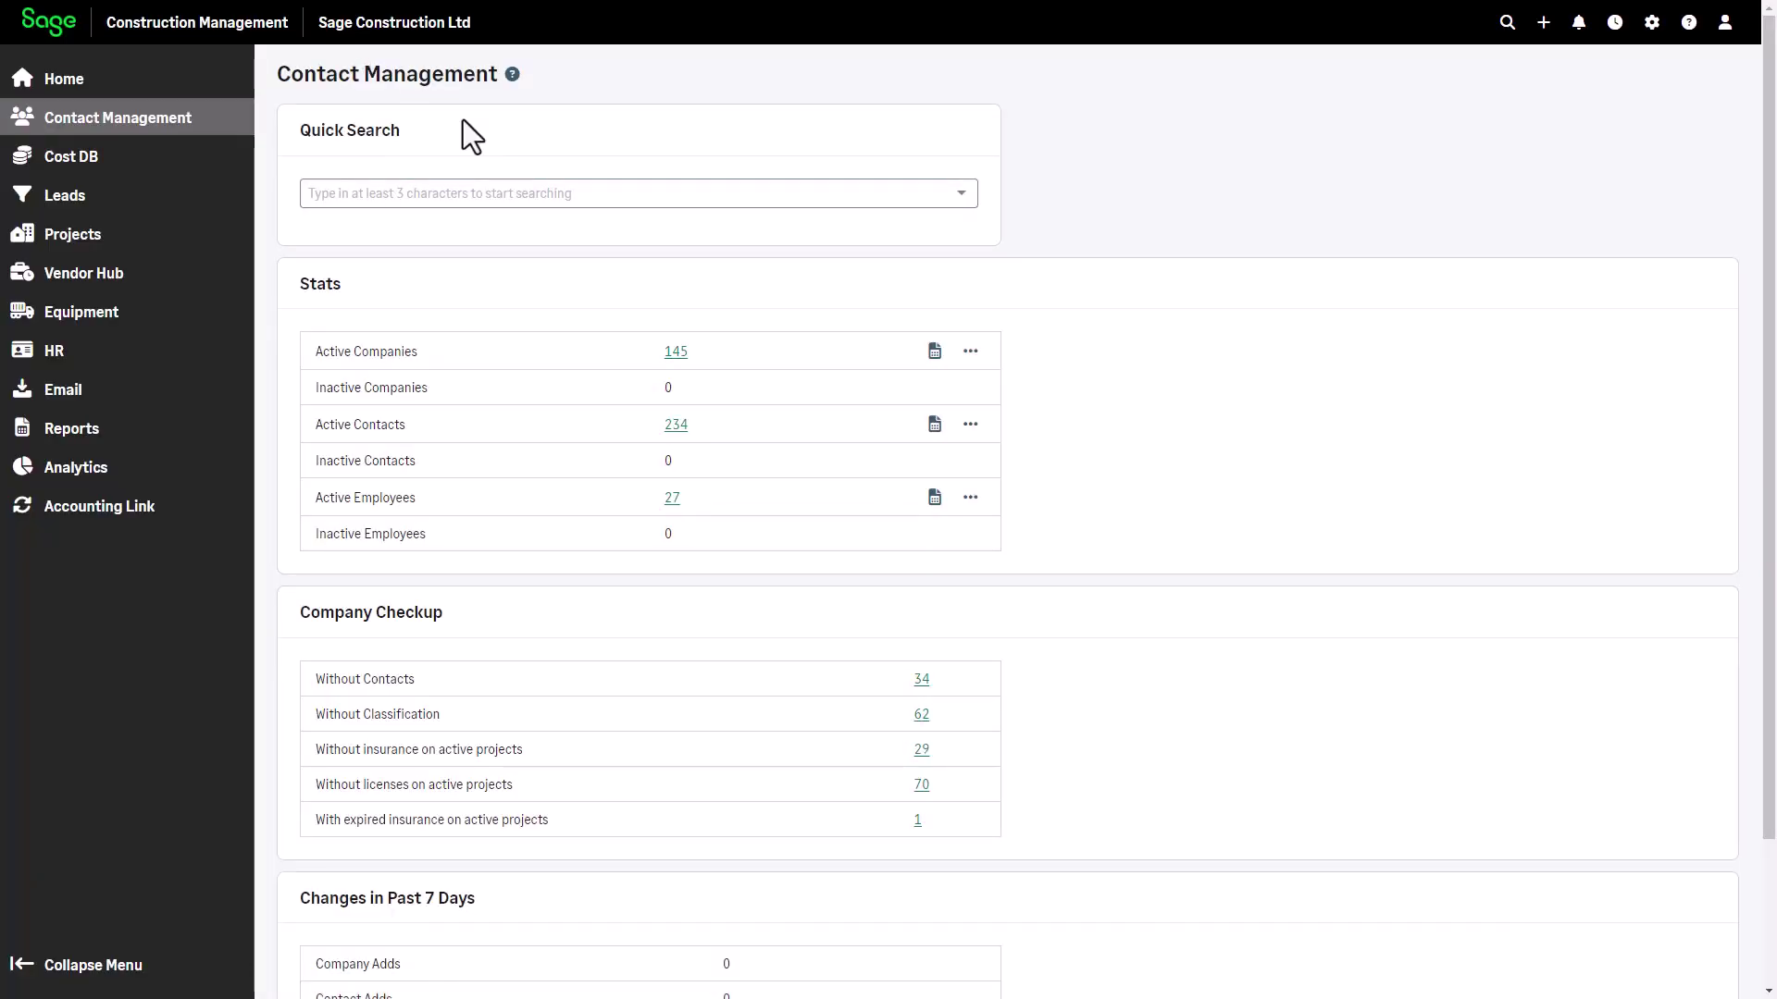
# In Projects, list the 2 unclassified projects, switching from table view back to cards
pyautogui.click(91, 240)
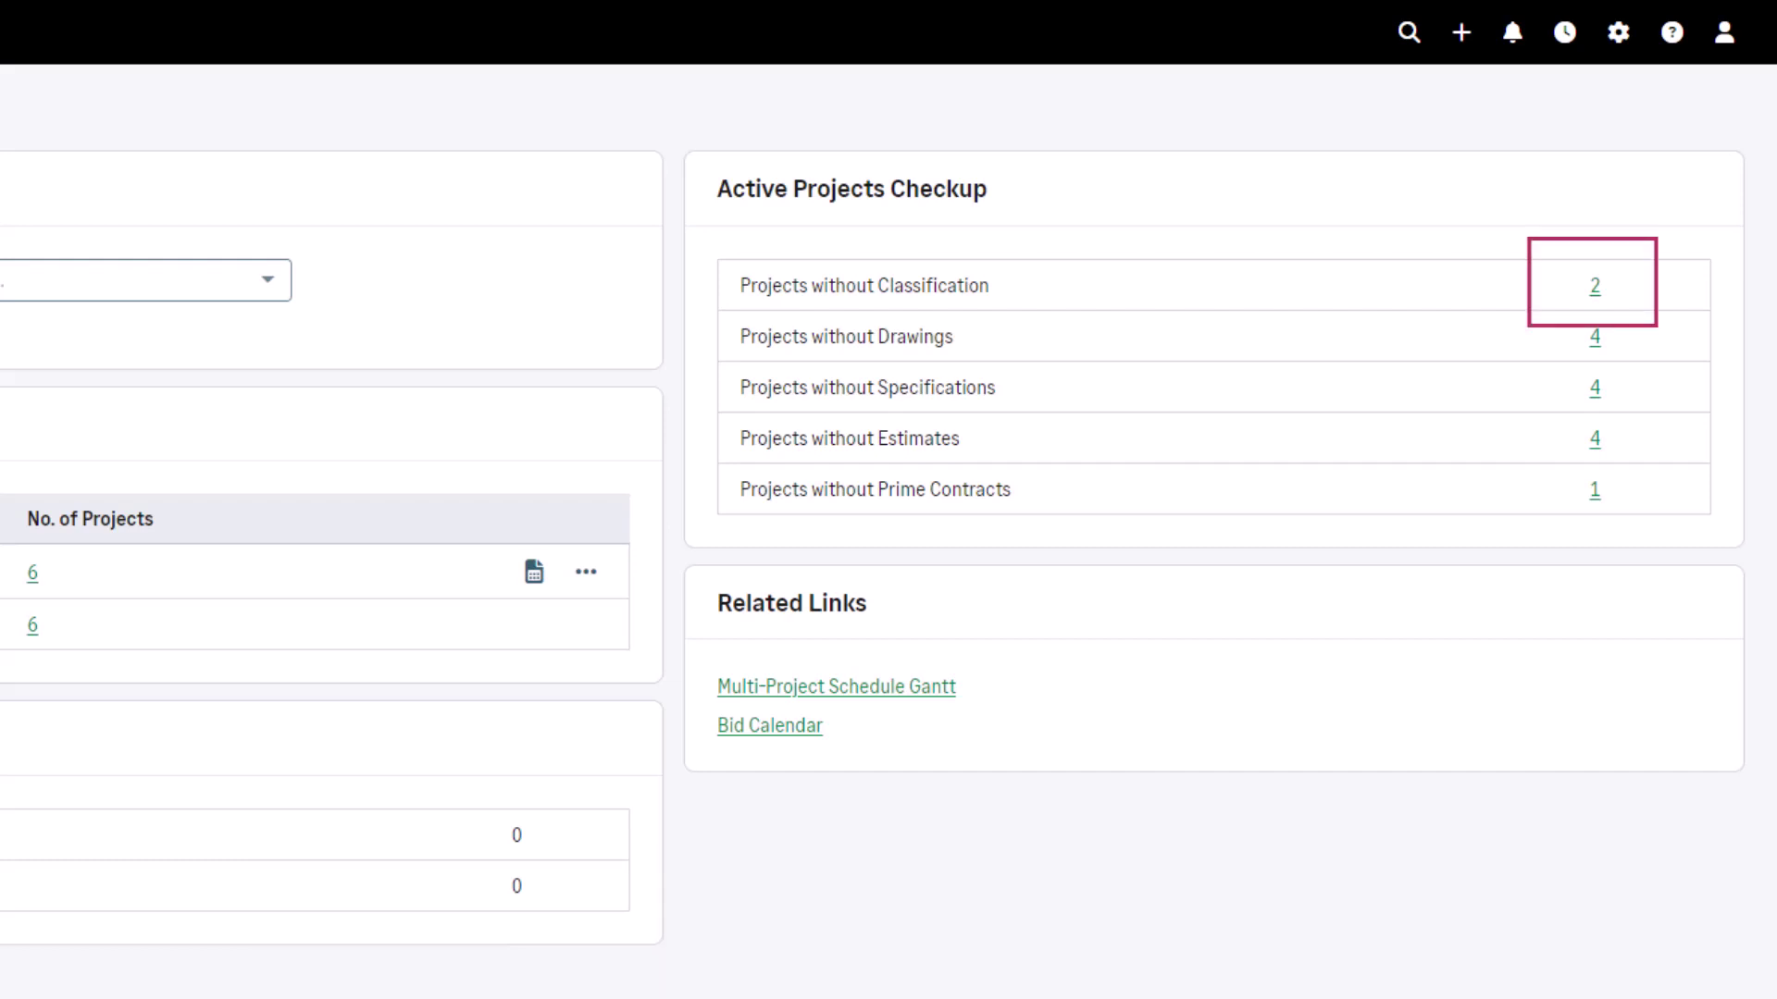
pyautogui.click(1595, 286)
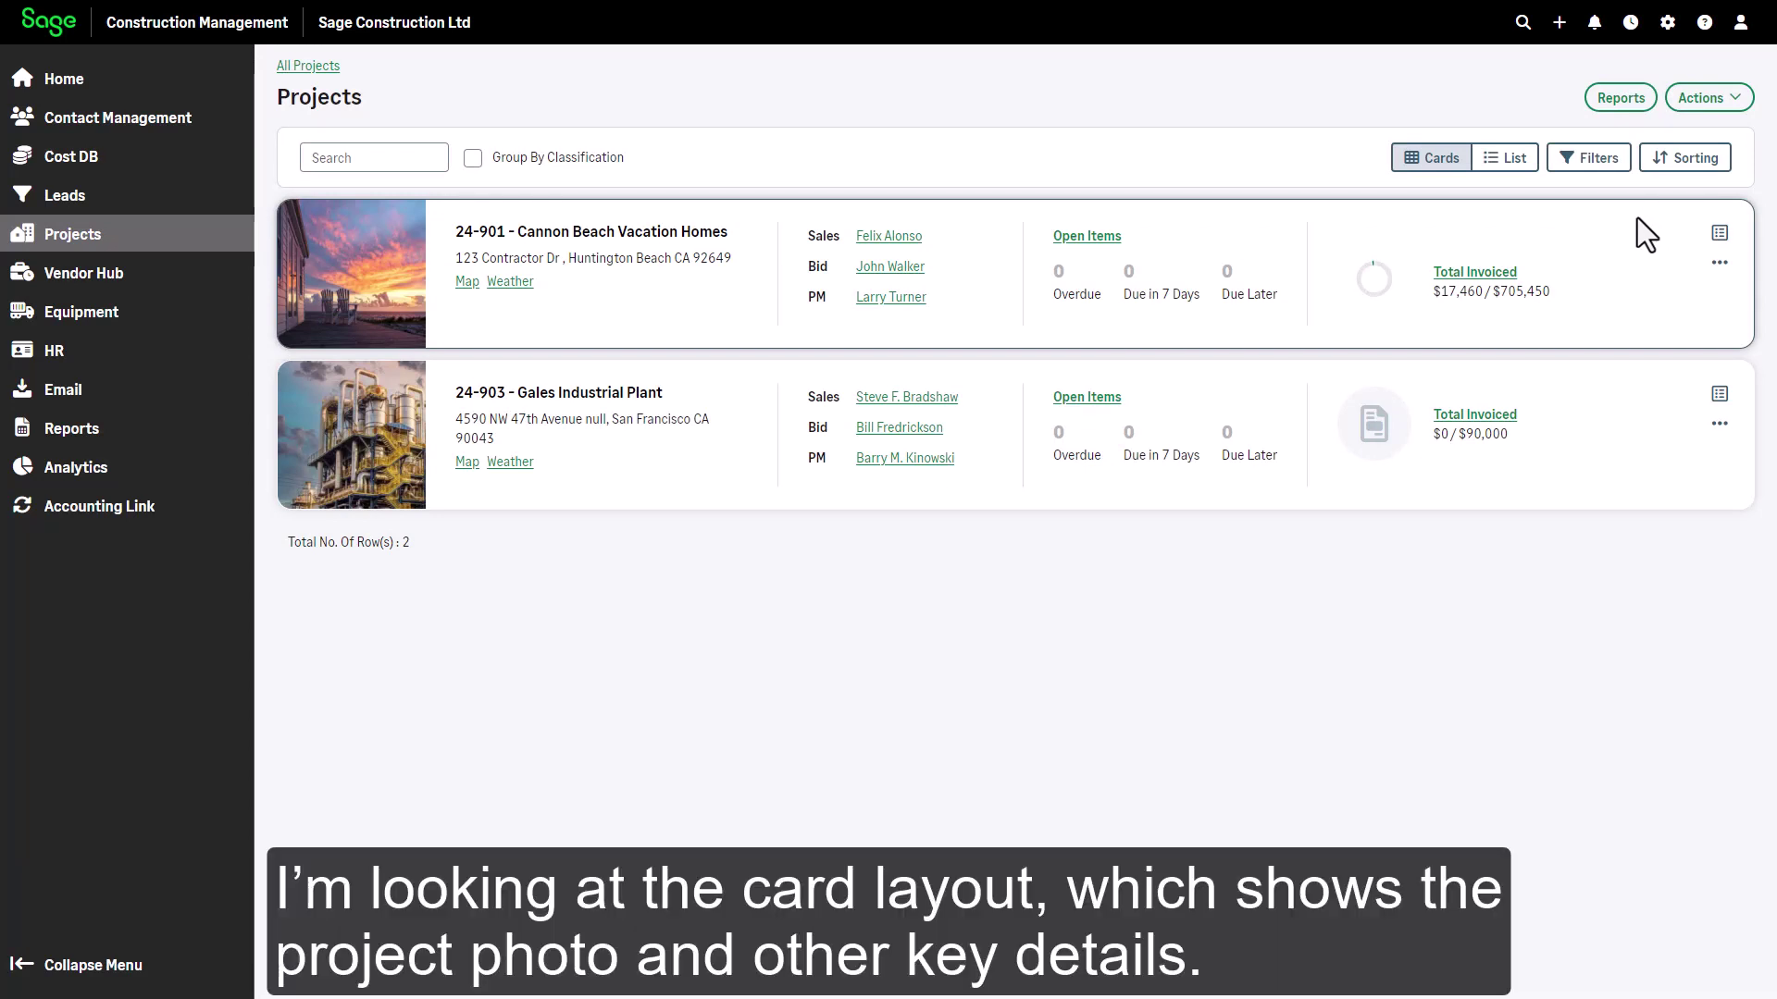
pyautogui.click(1501, 161)
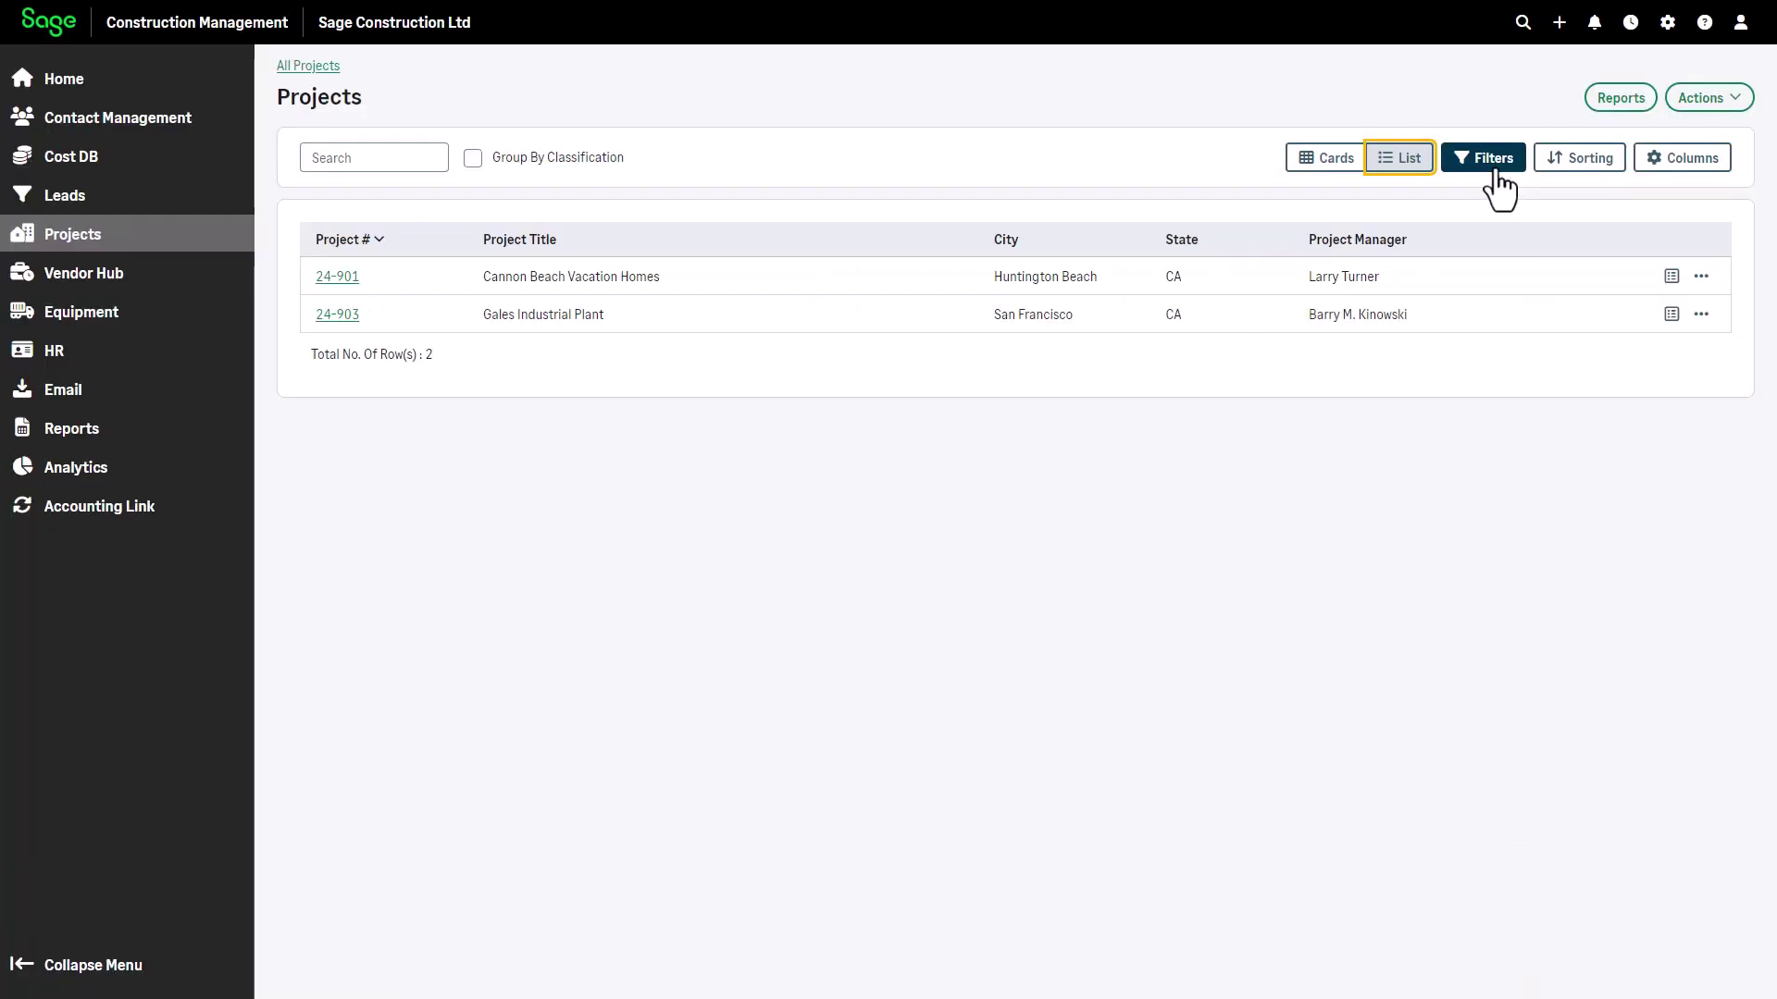
pyautogui.click(1328, 161)
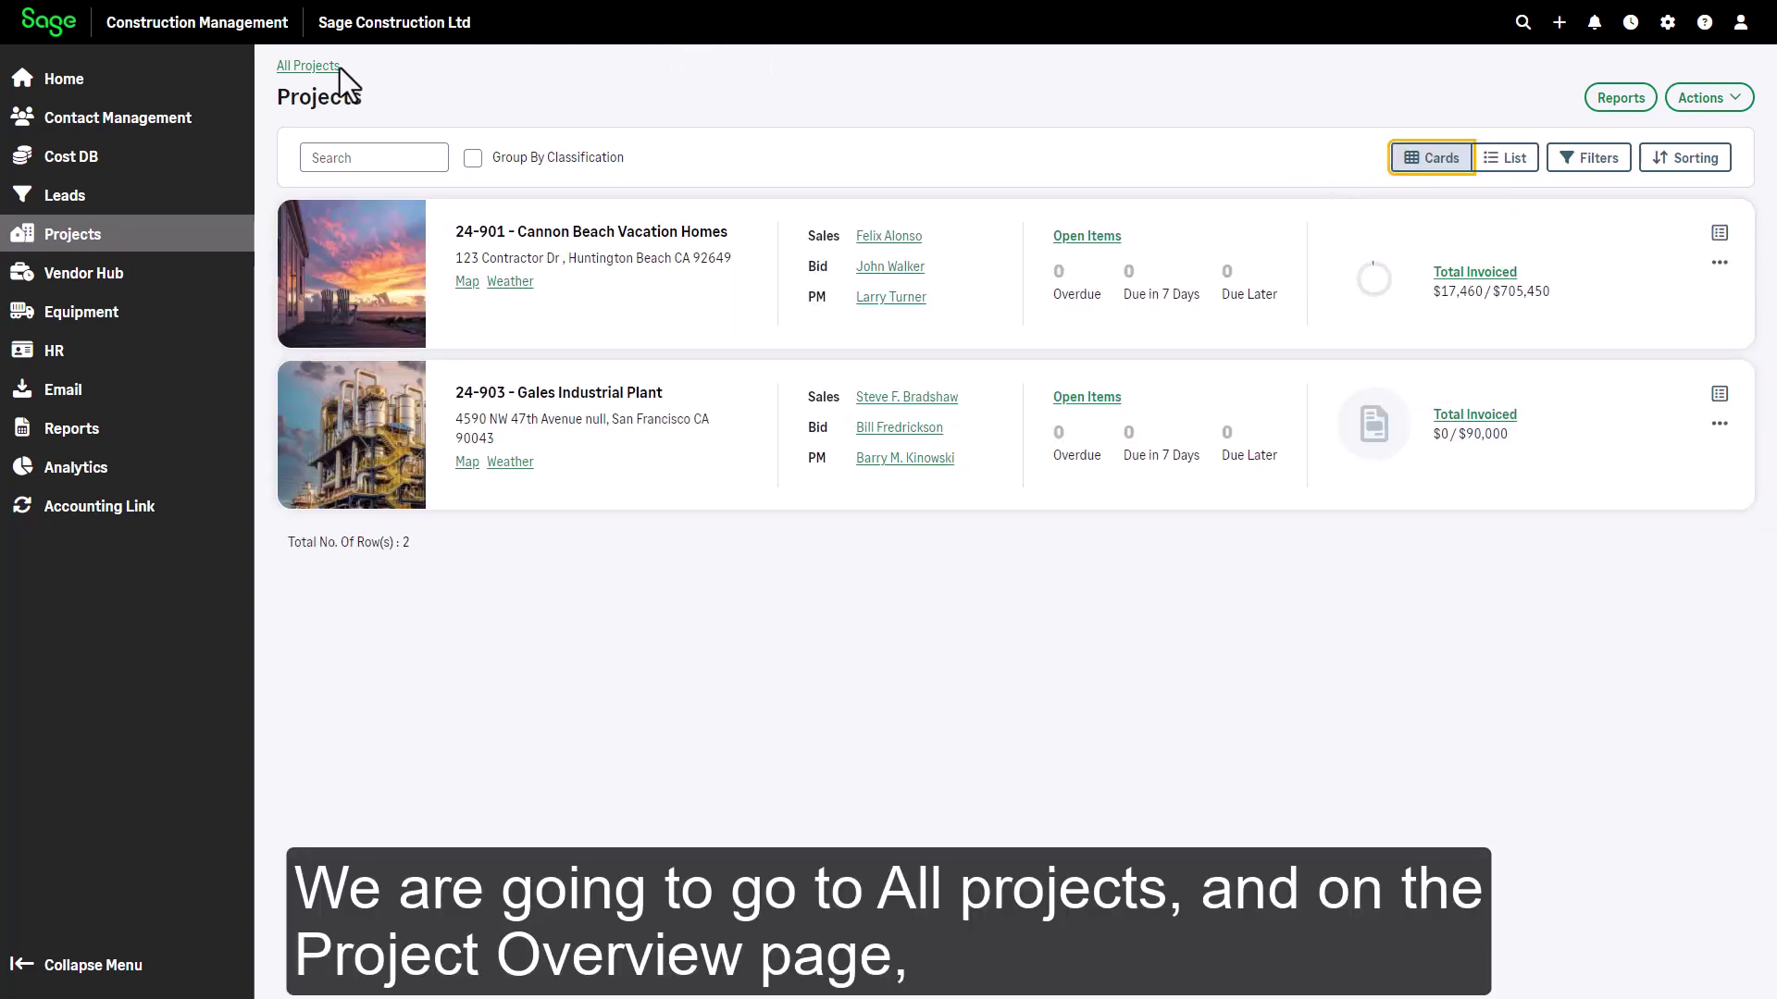
# From All Projects, pick 24-010 Silicon Technologies - Tenant Improvement in Quick Select
pyautogui.click(326, 66)
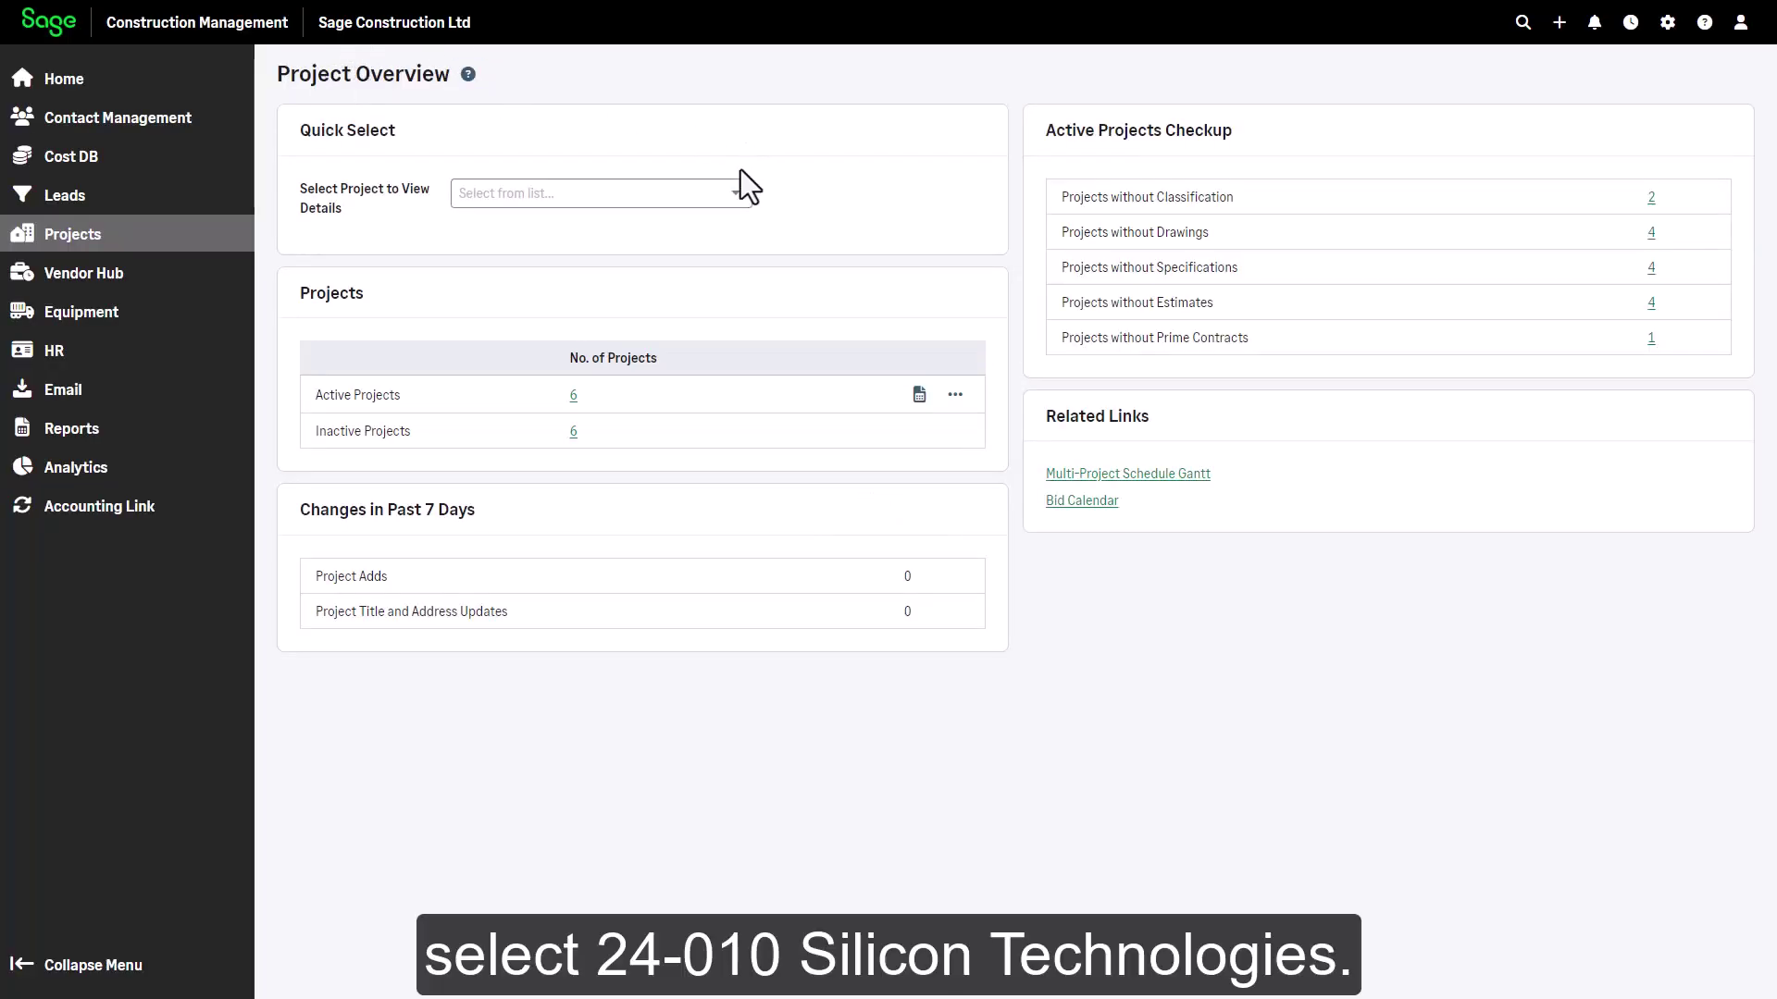
pyautogui.click(736, 198)
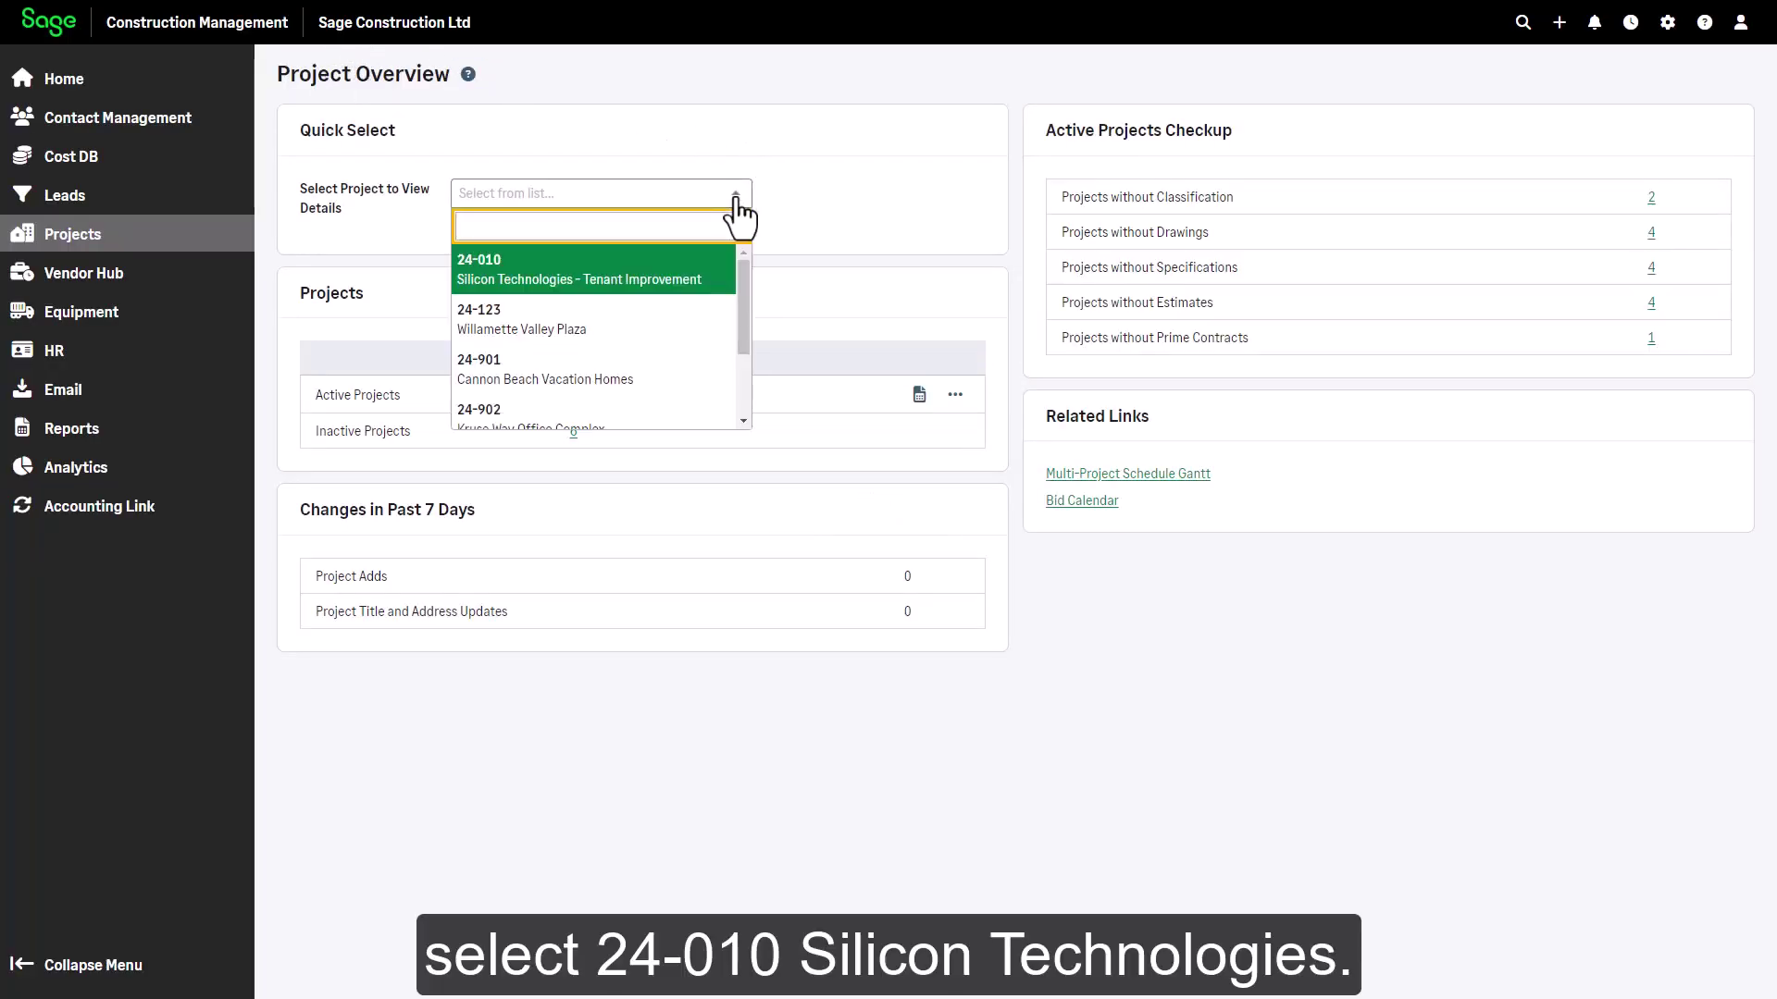
pyautogui.click(527, 278)
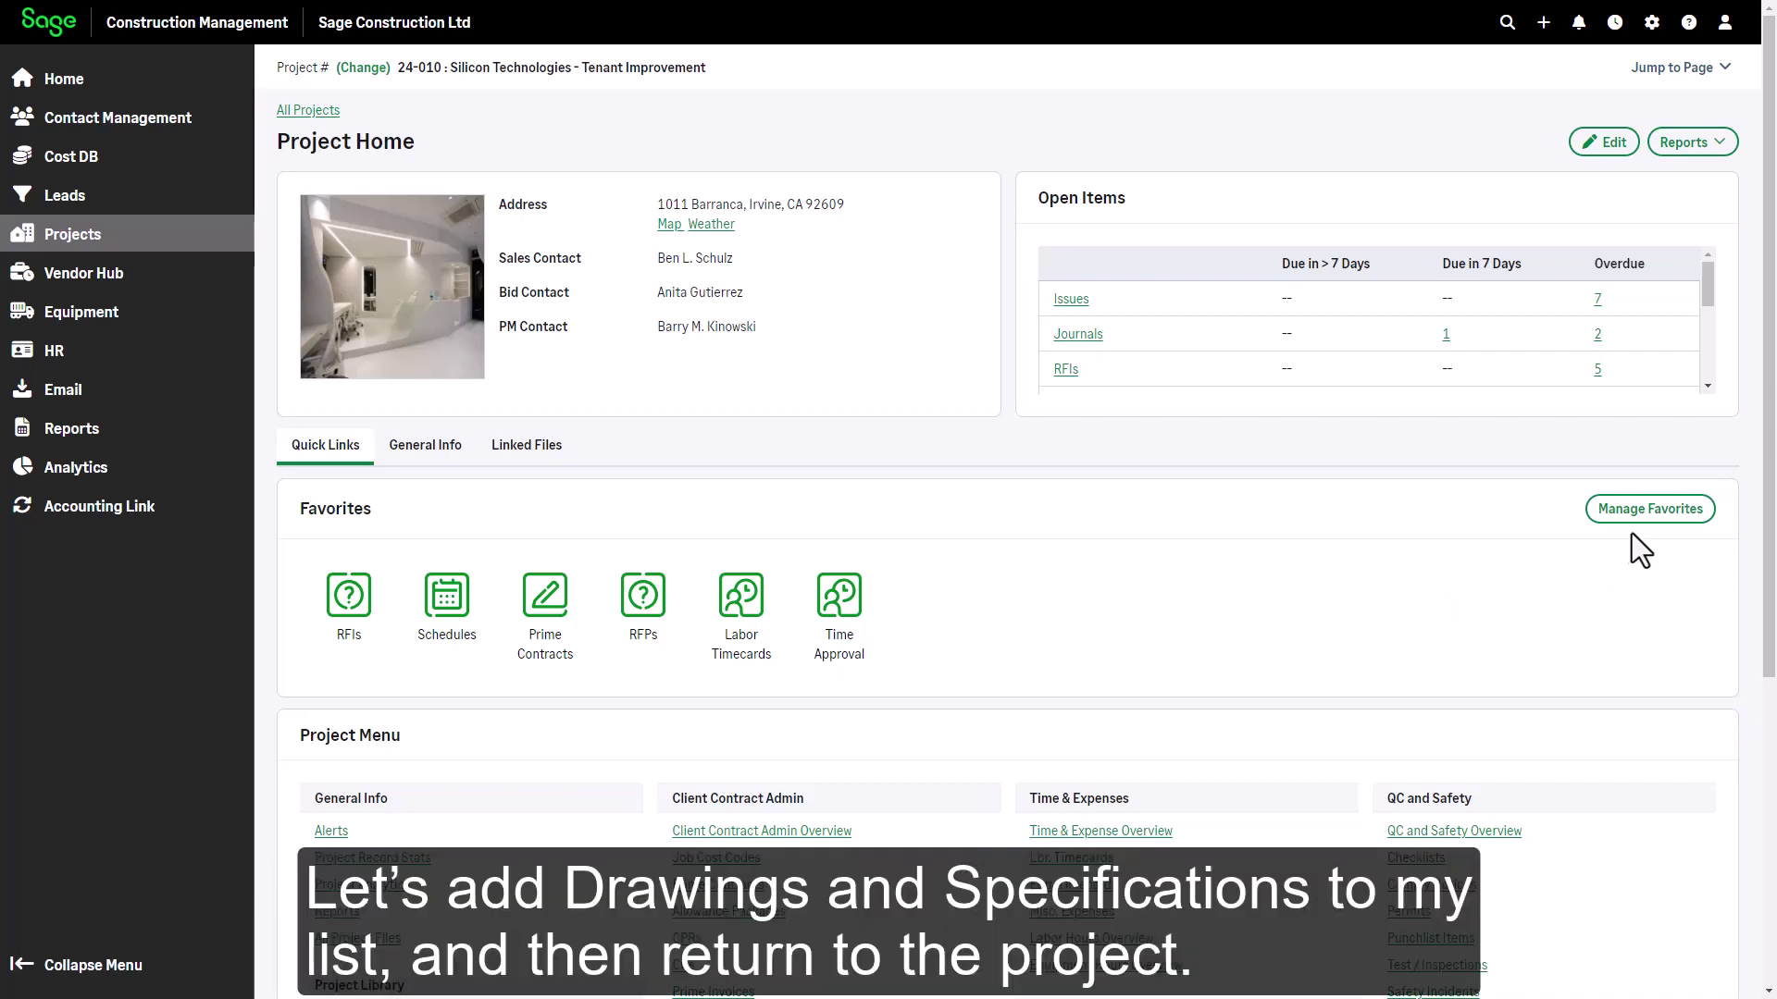
# In Manage Favorites, tick Drawings and Specifications and save
pyautogui.click(1640, 510)
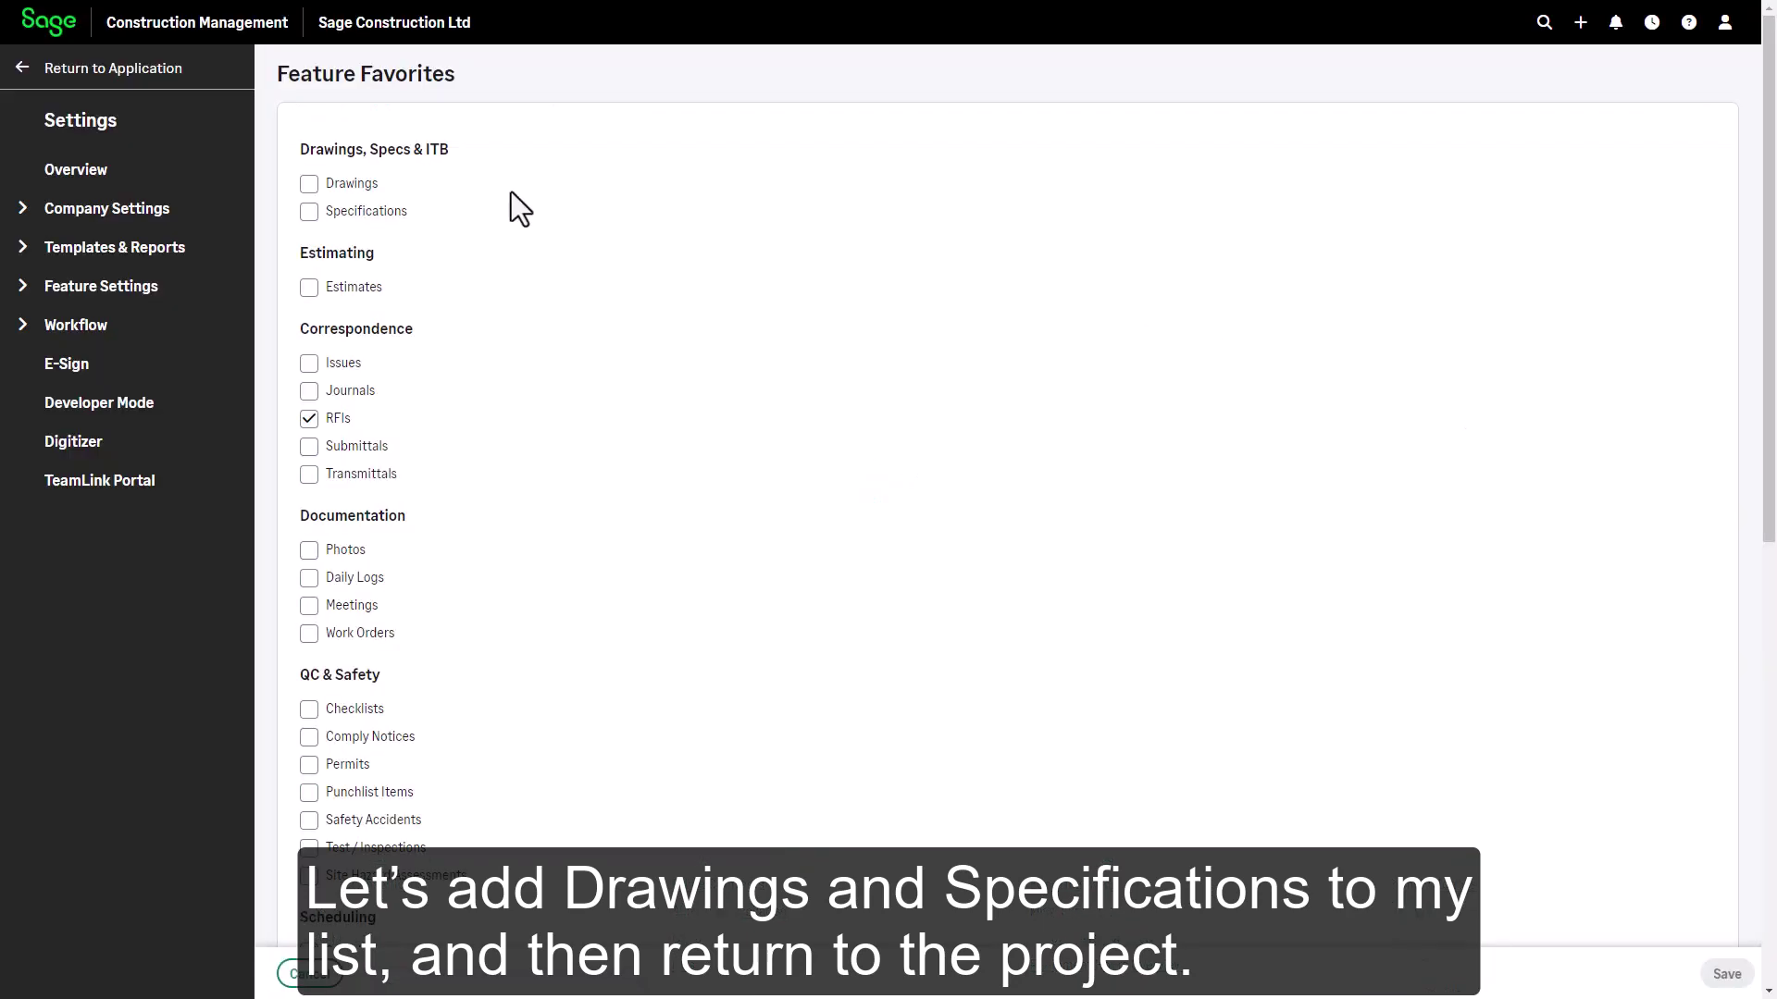
pyautogui.click(308, 185)
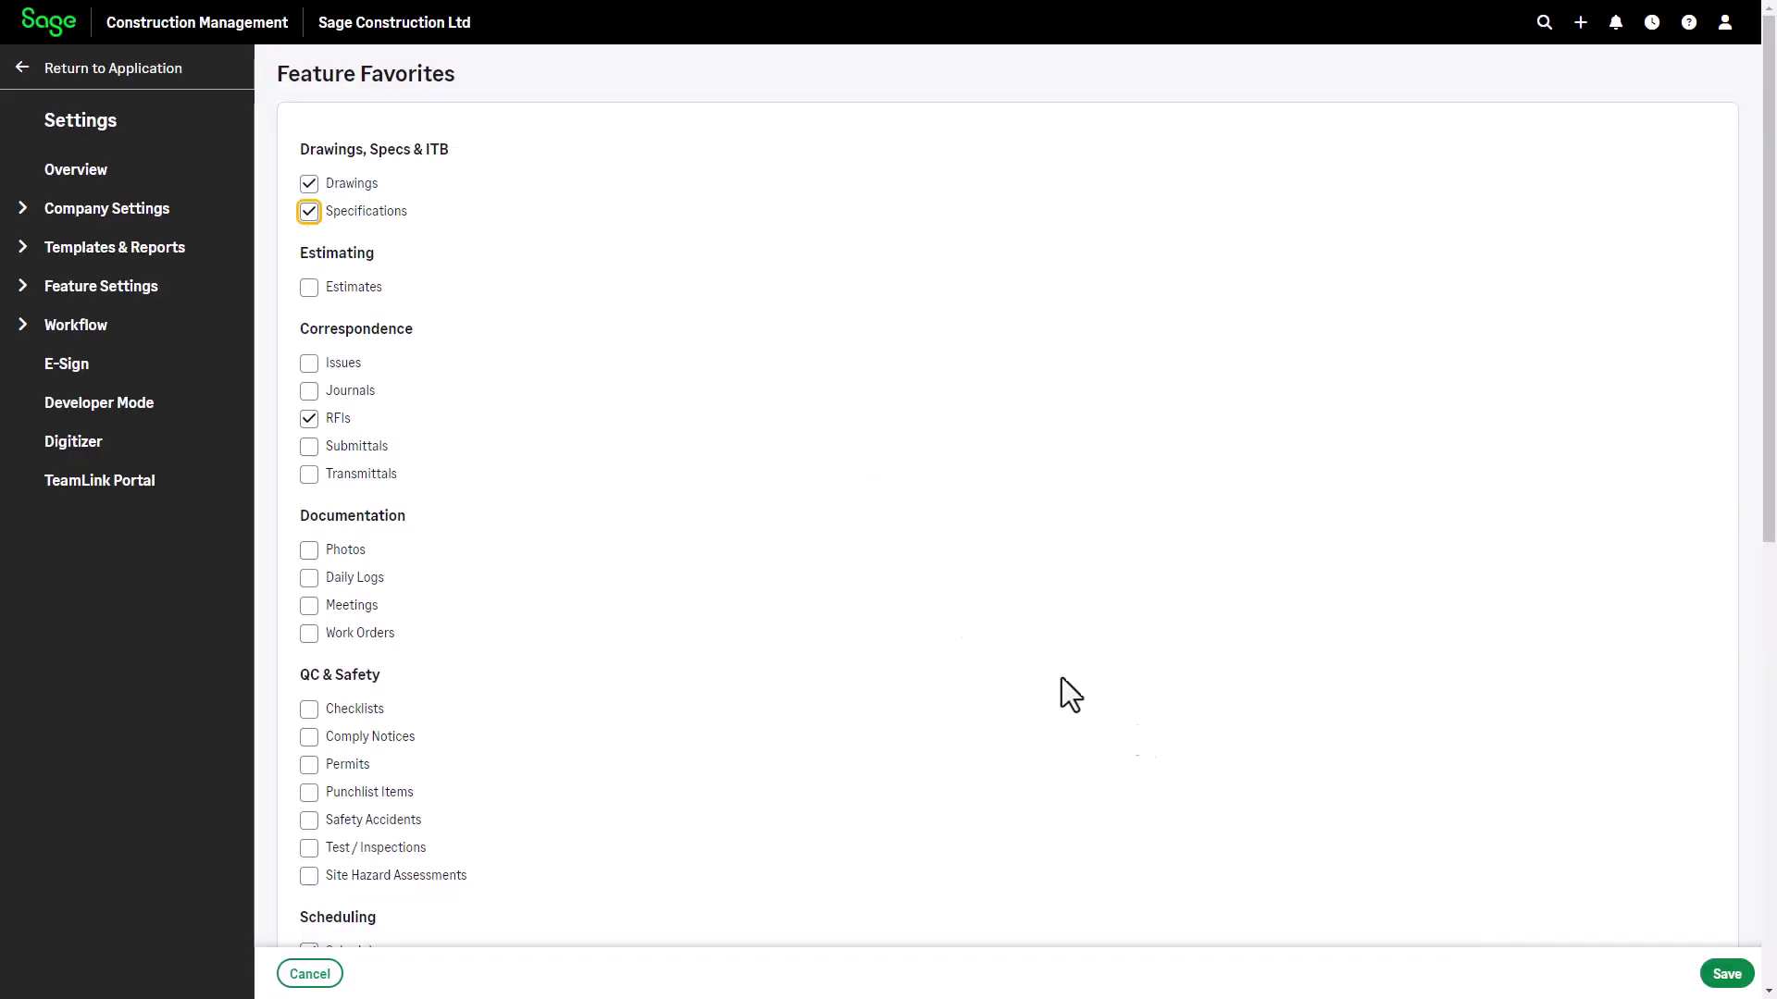
pyautogui.click(1727, 974)
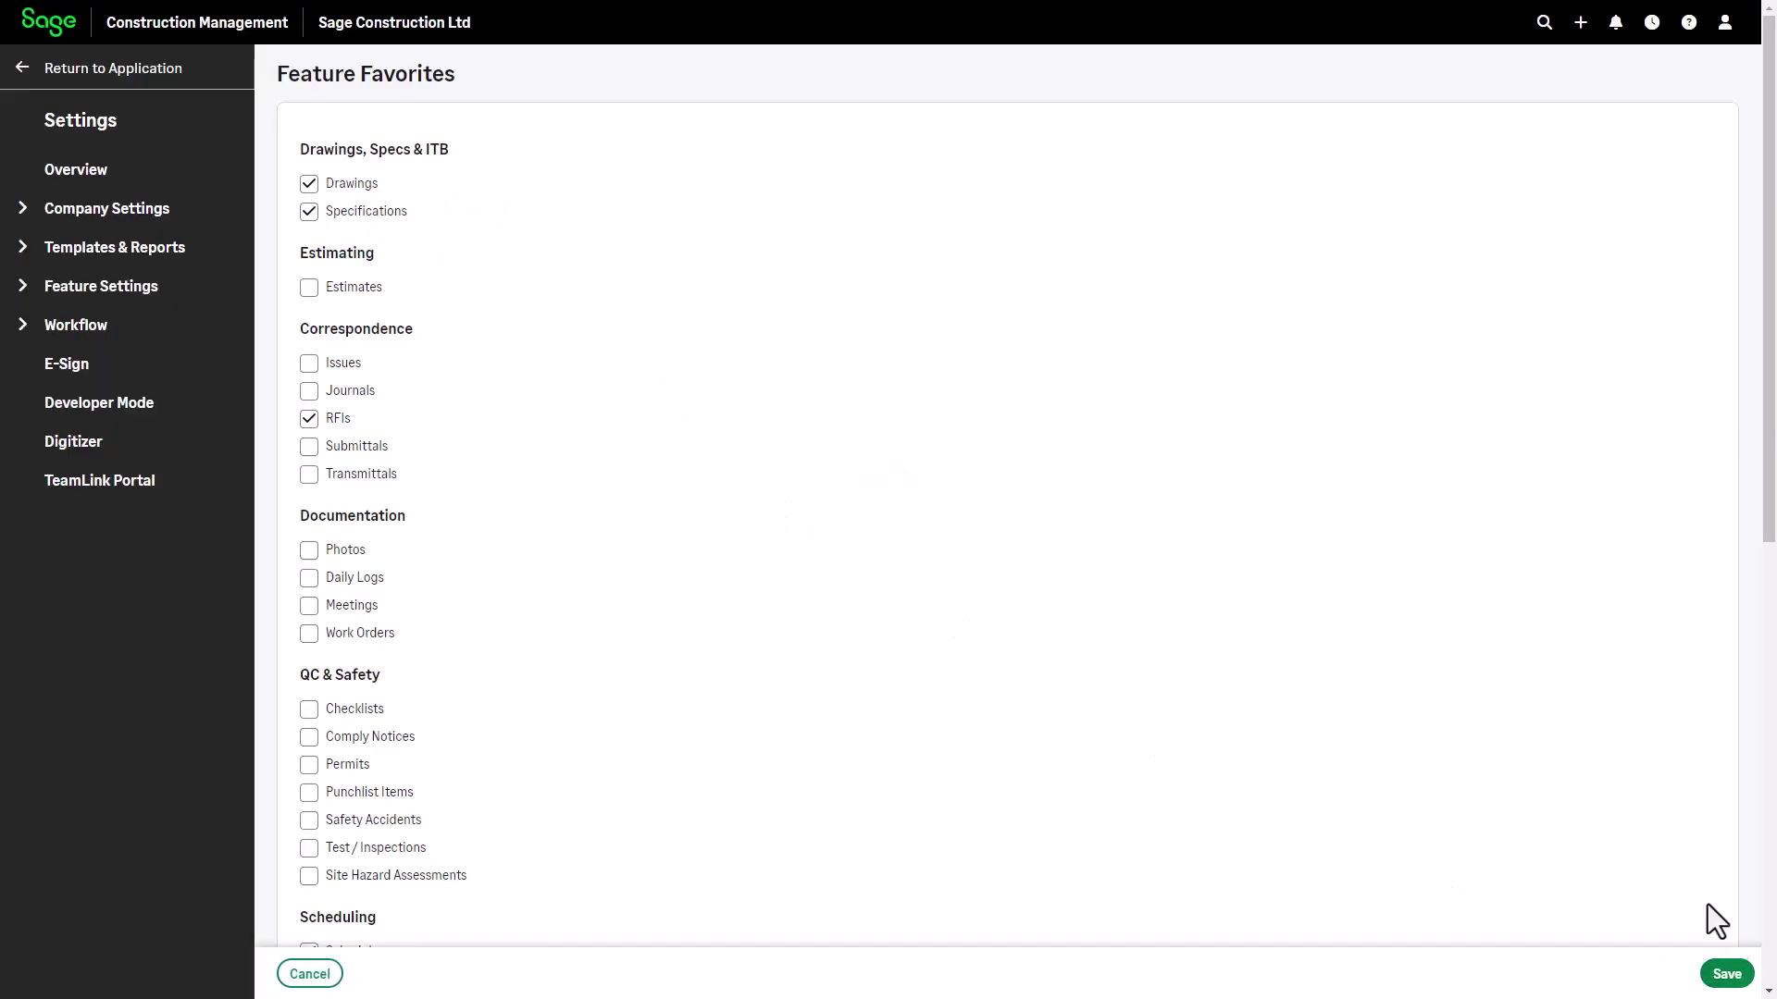
# Reopen project 24-010 and confirm its new Specifications favorite opens before returning home
pyautogui.click(143, 81)
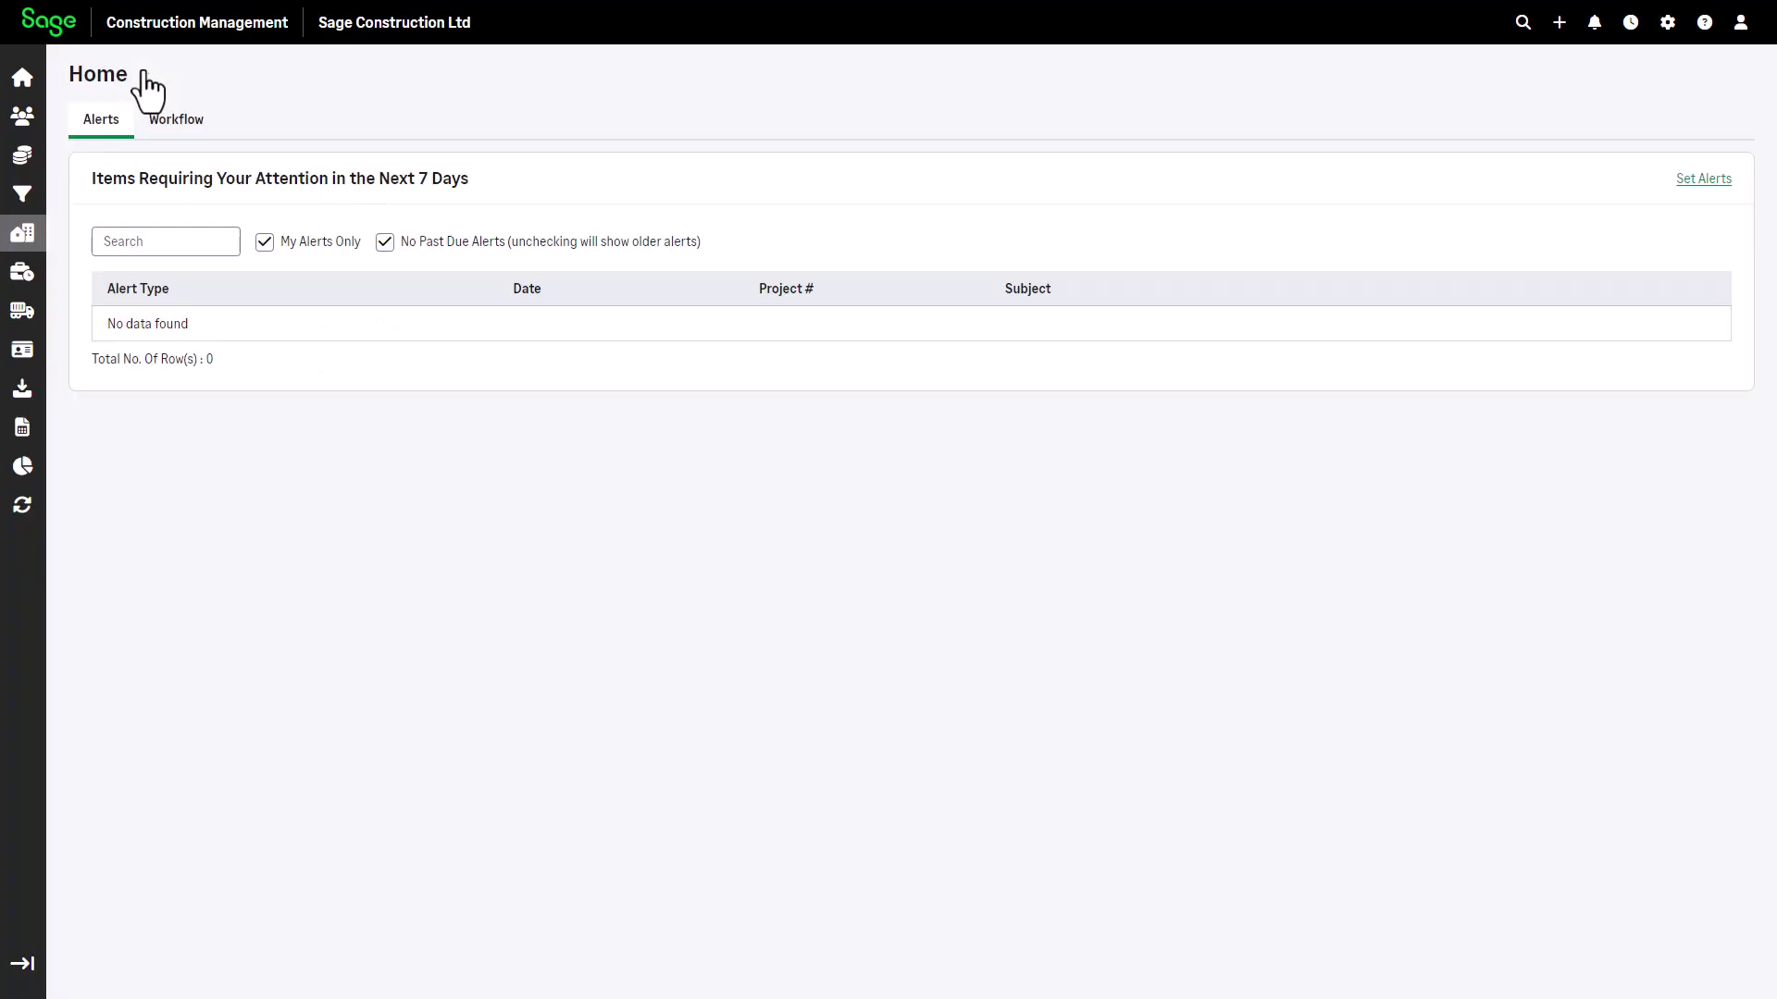
pyautogui.click(206, 232)
pyautogui.click(601, 196)
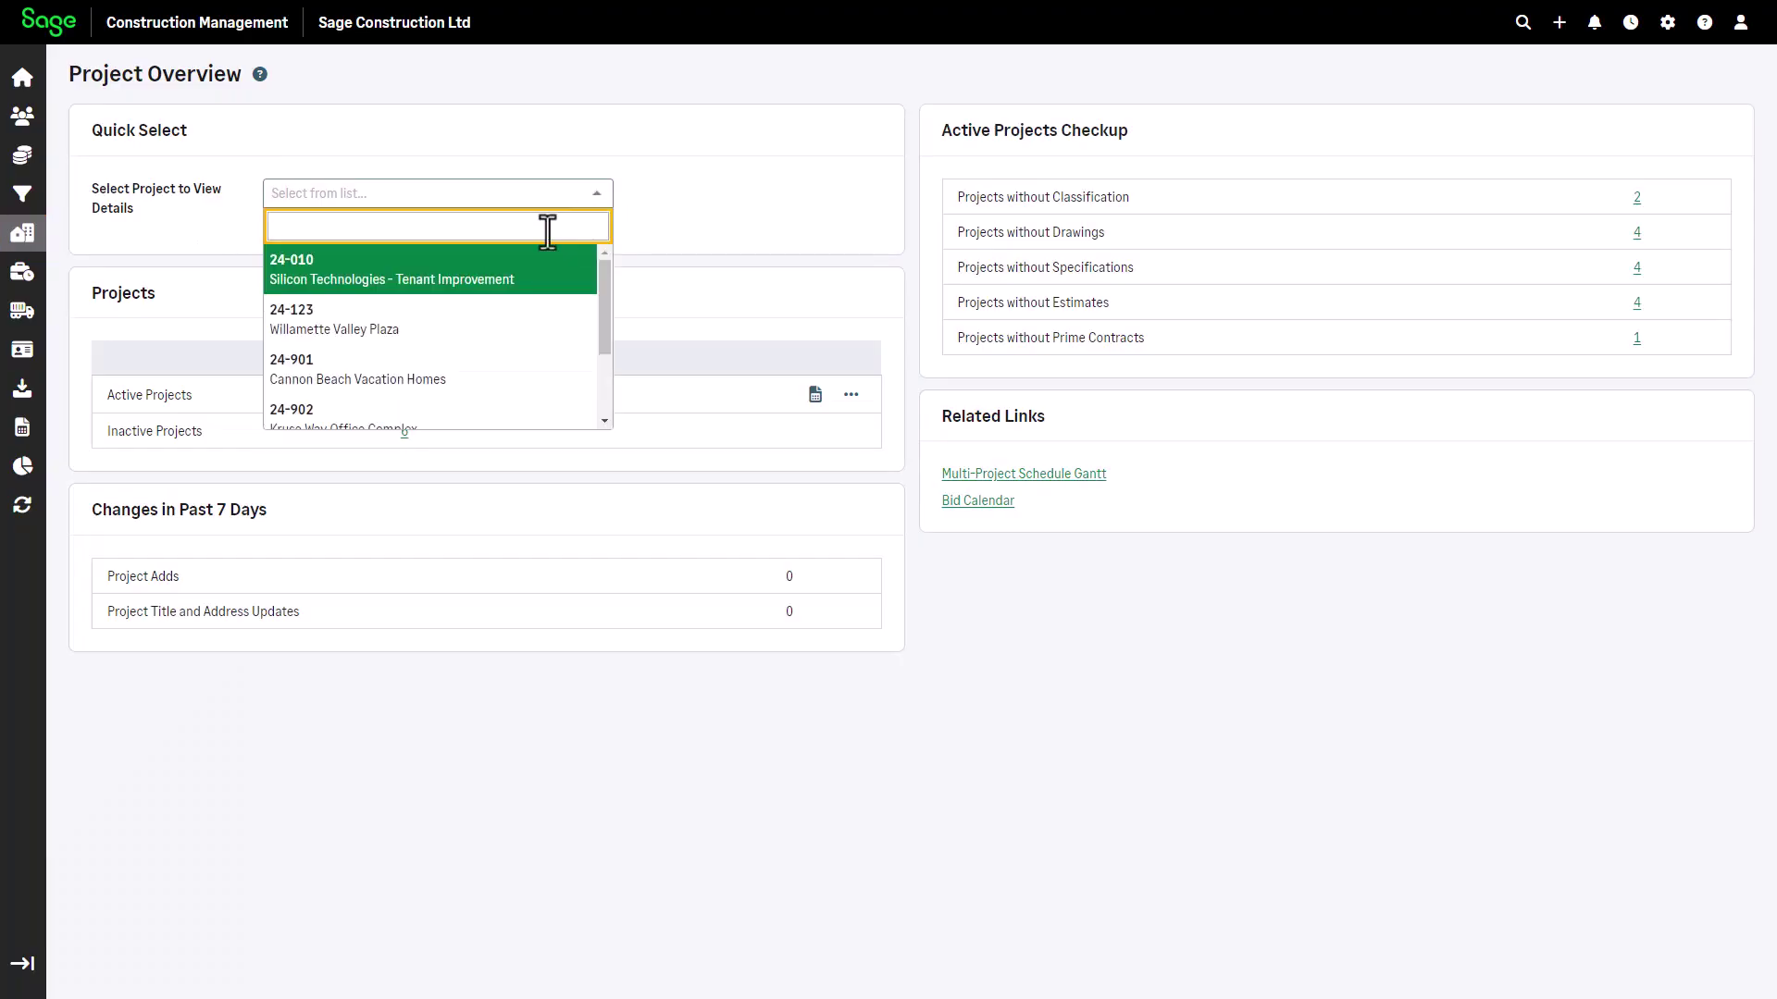
pyautogui.click(504, 273)
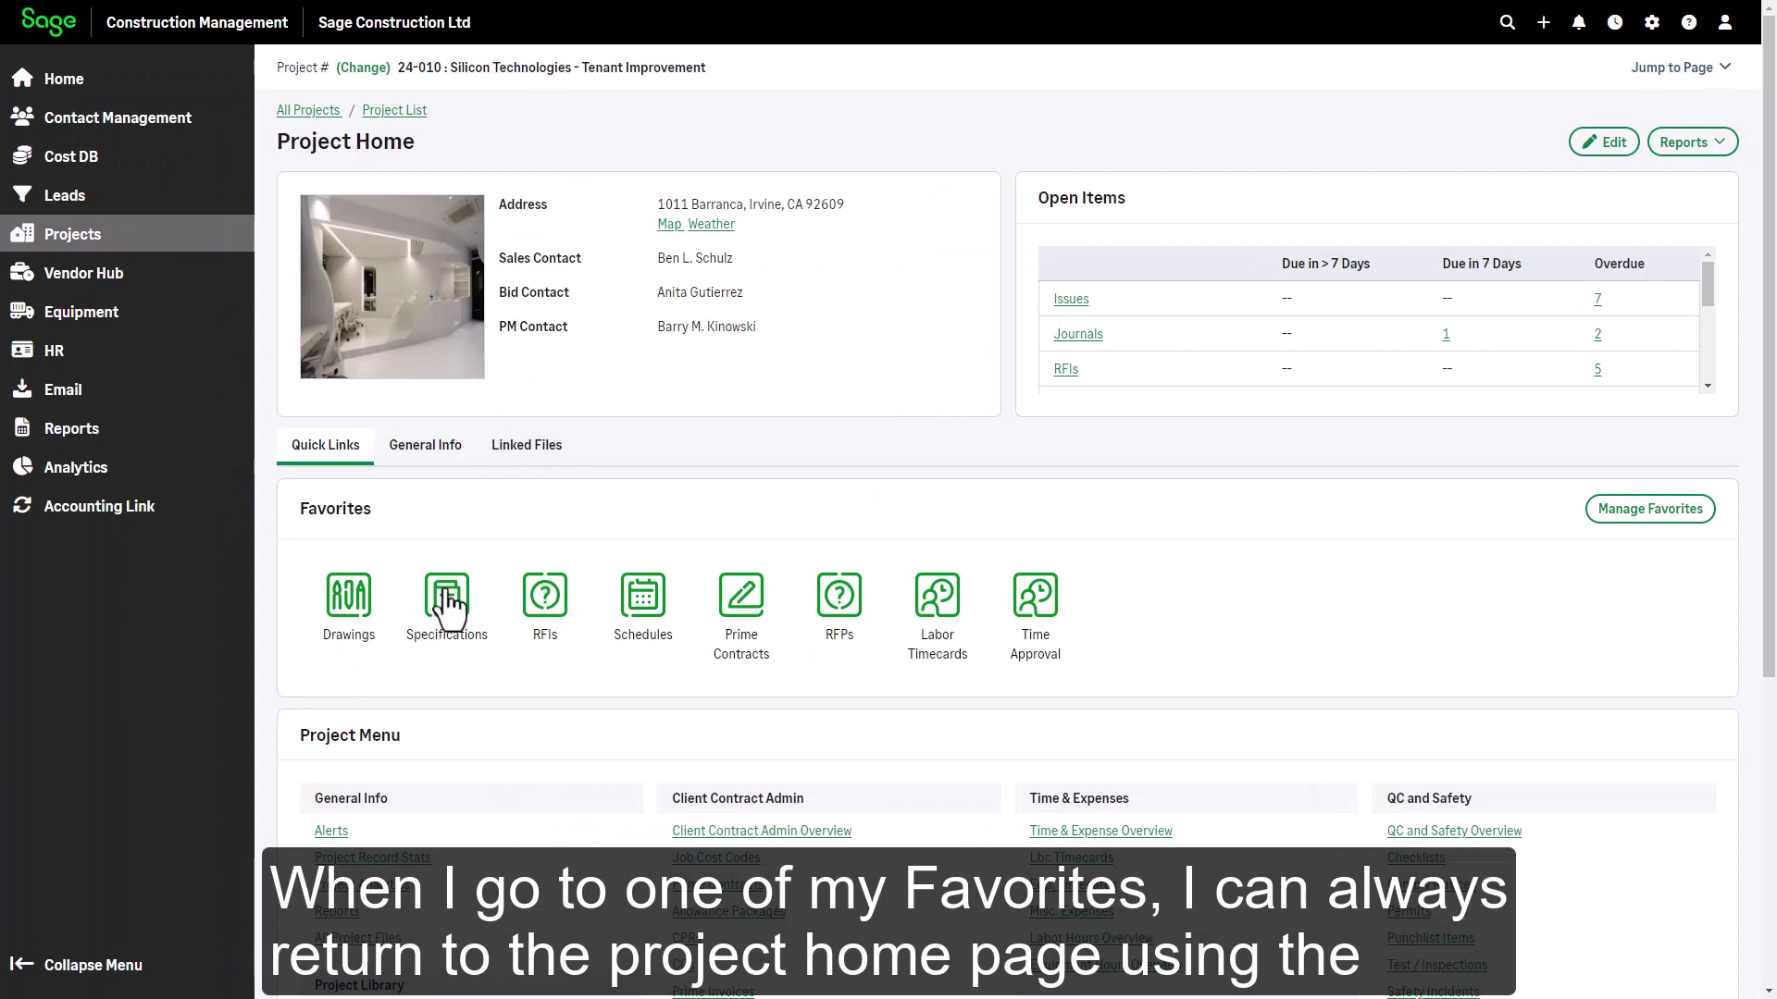
pyautogui.click(446, 597)
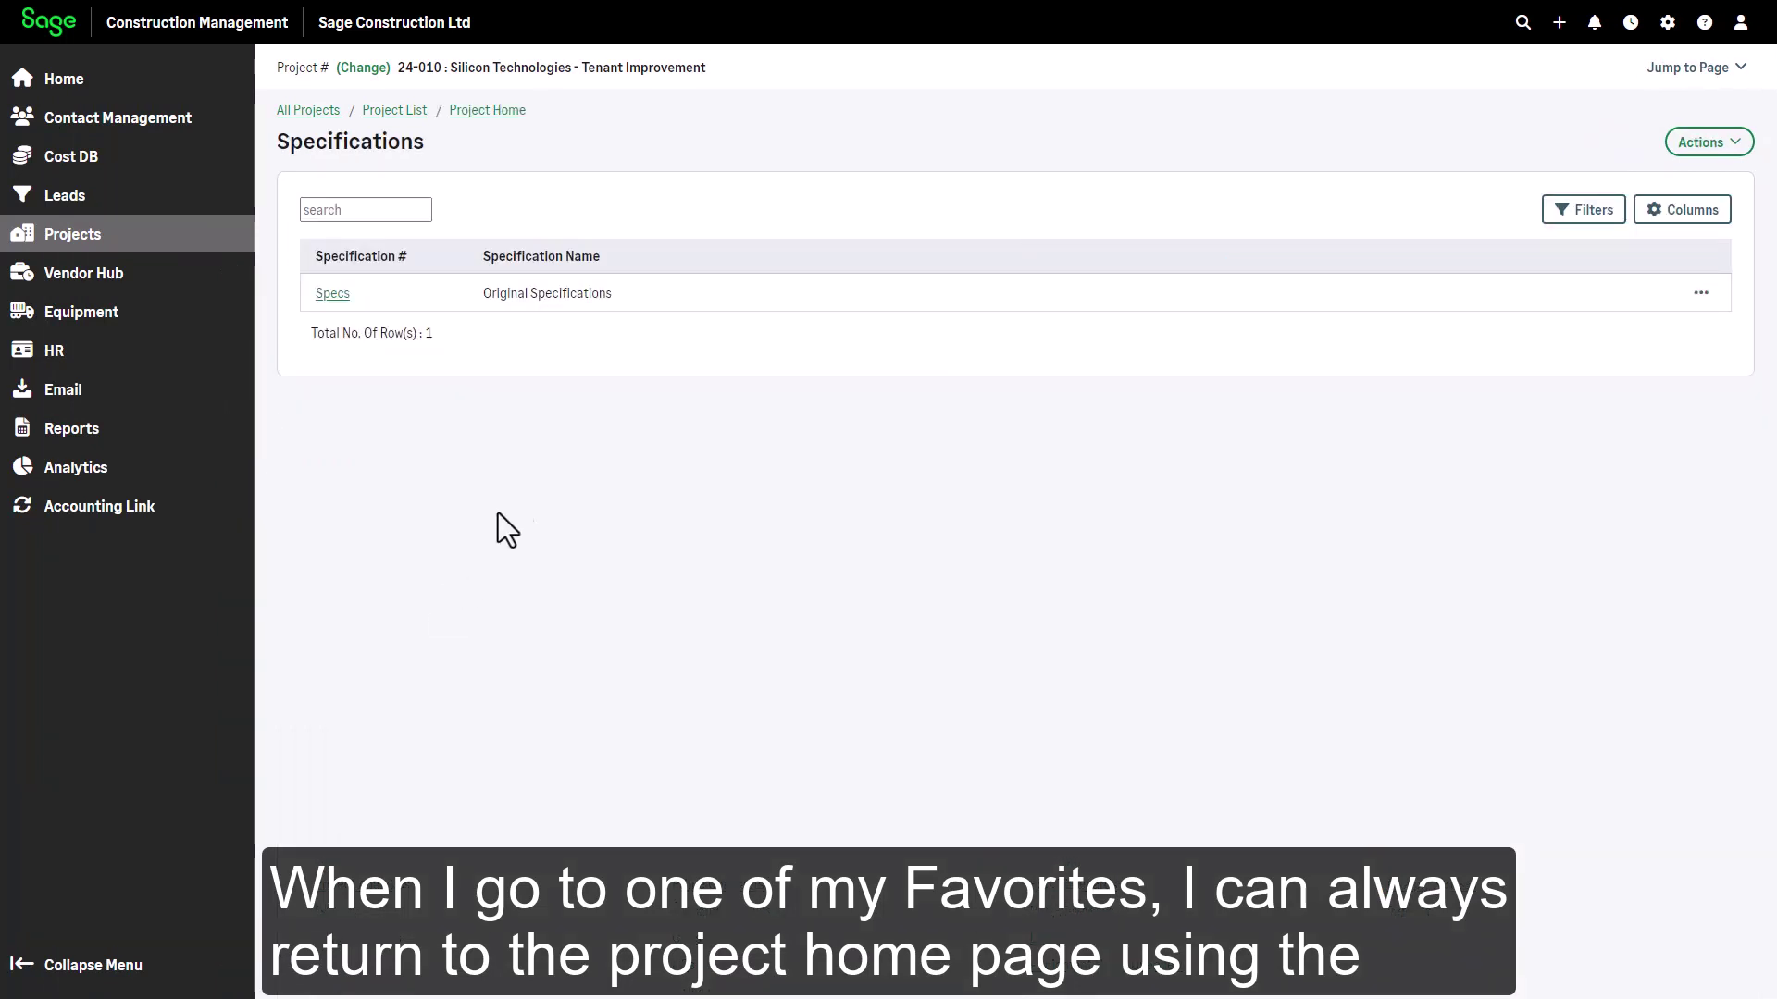
pyautogui.click(491, 111)
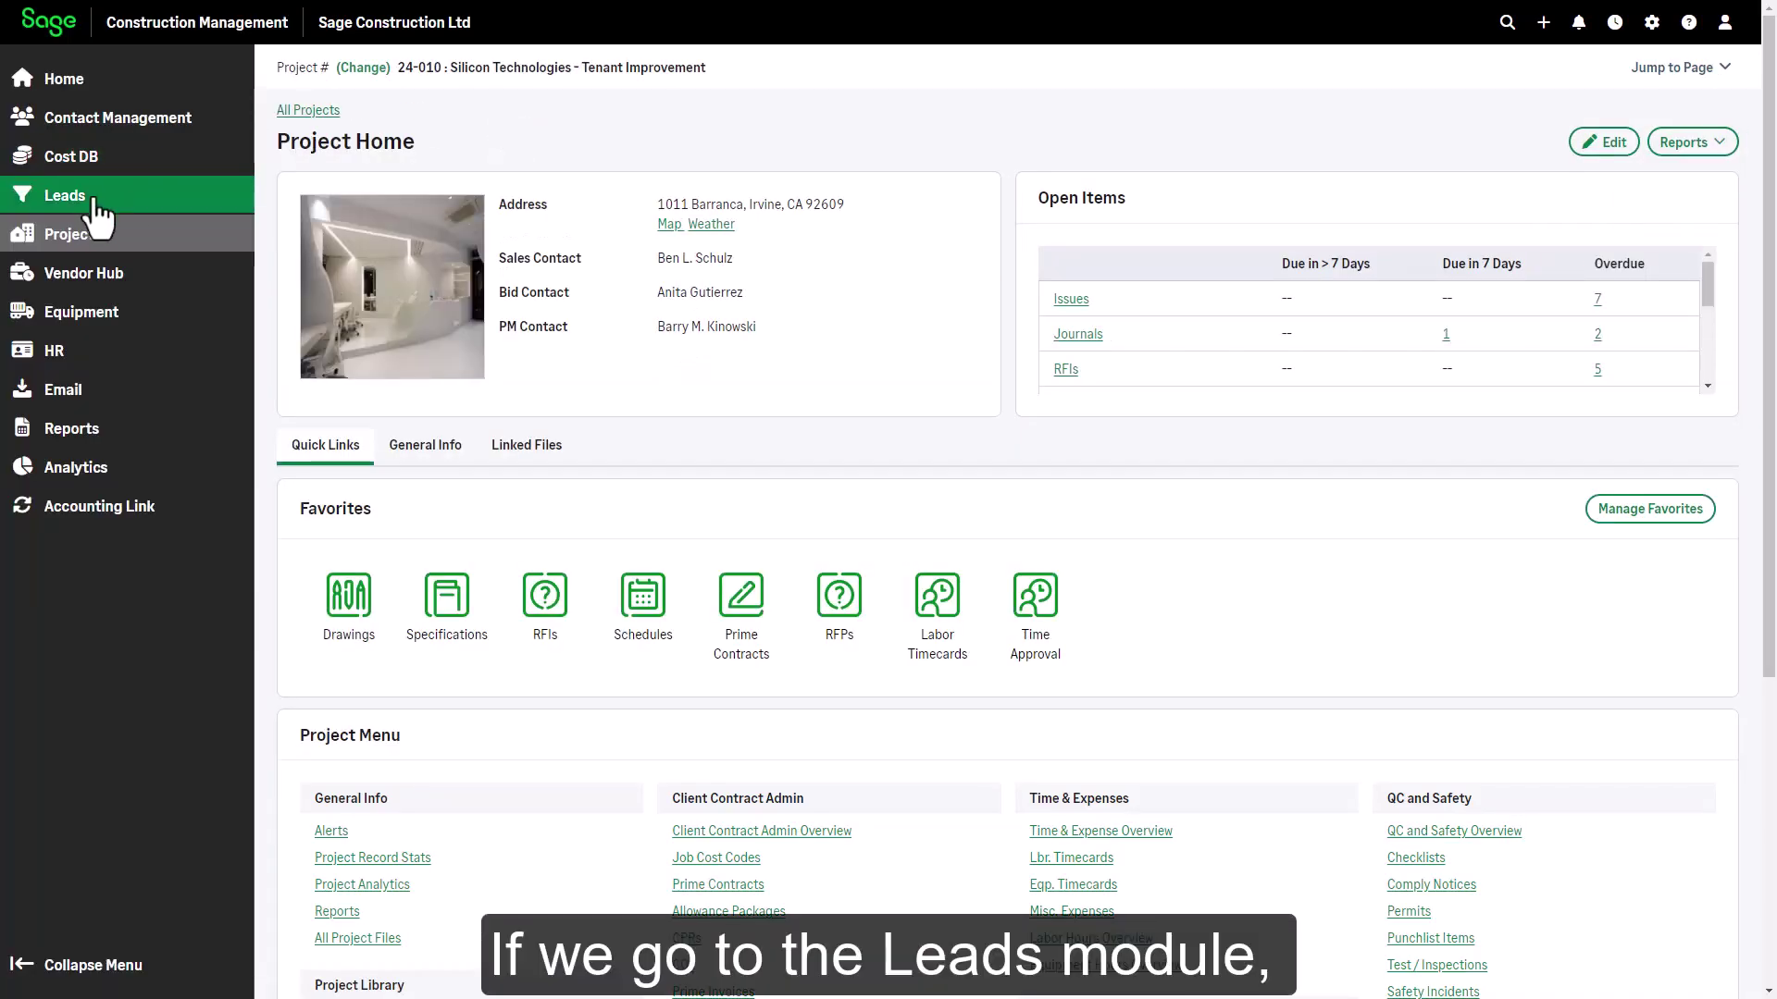
# Open Leads, view the nine active leads, then return to the Lead Info overview
pyautogui.click(94, 198)
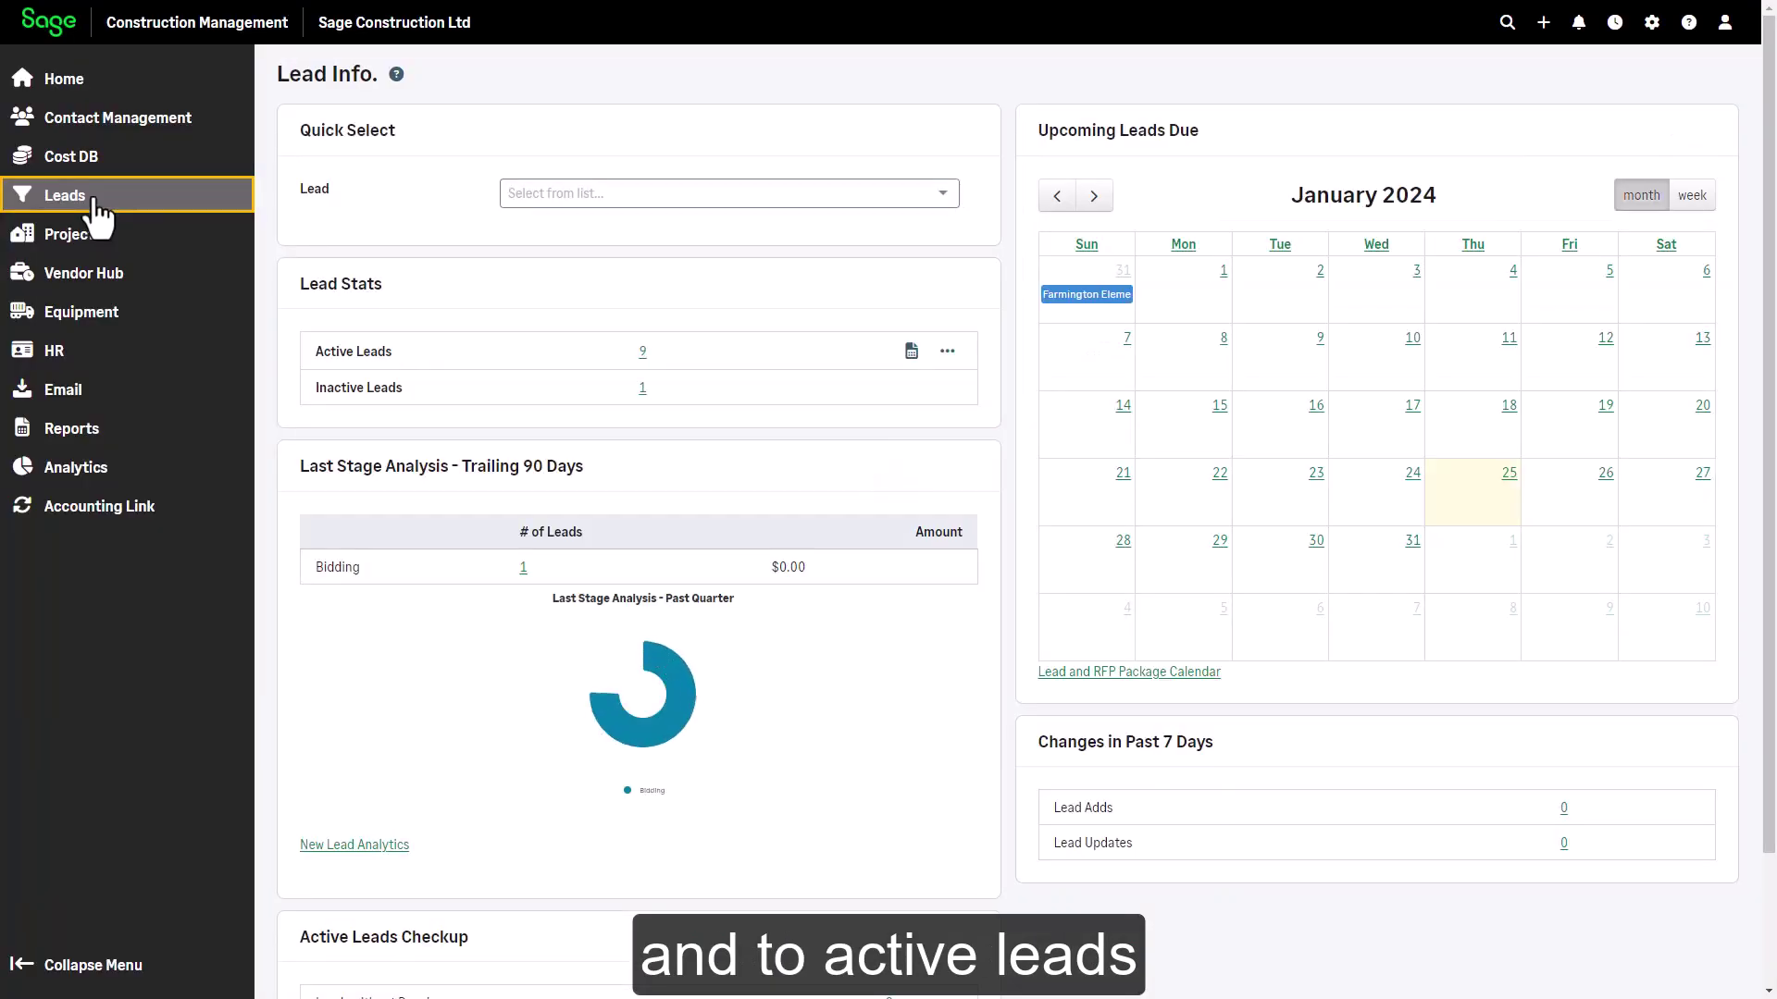
pyautogui.click(642, 354)
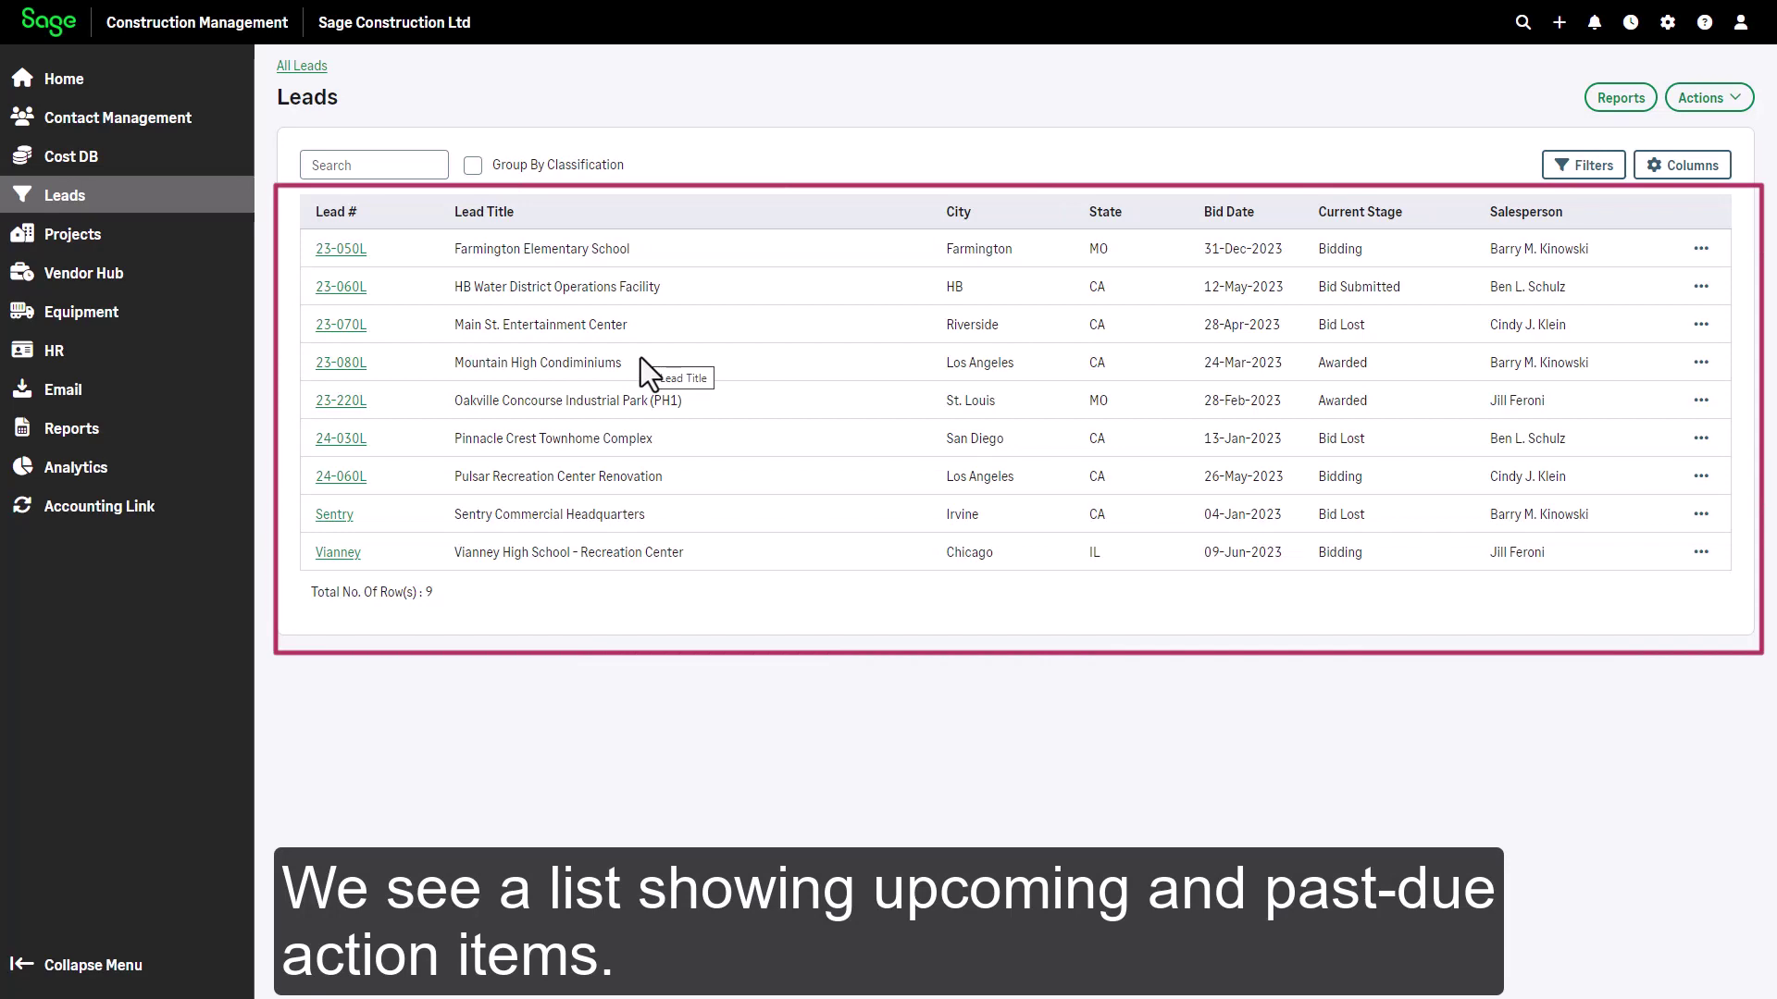
pyautogui.click(302, 66)
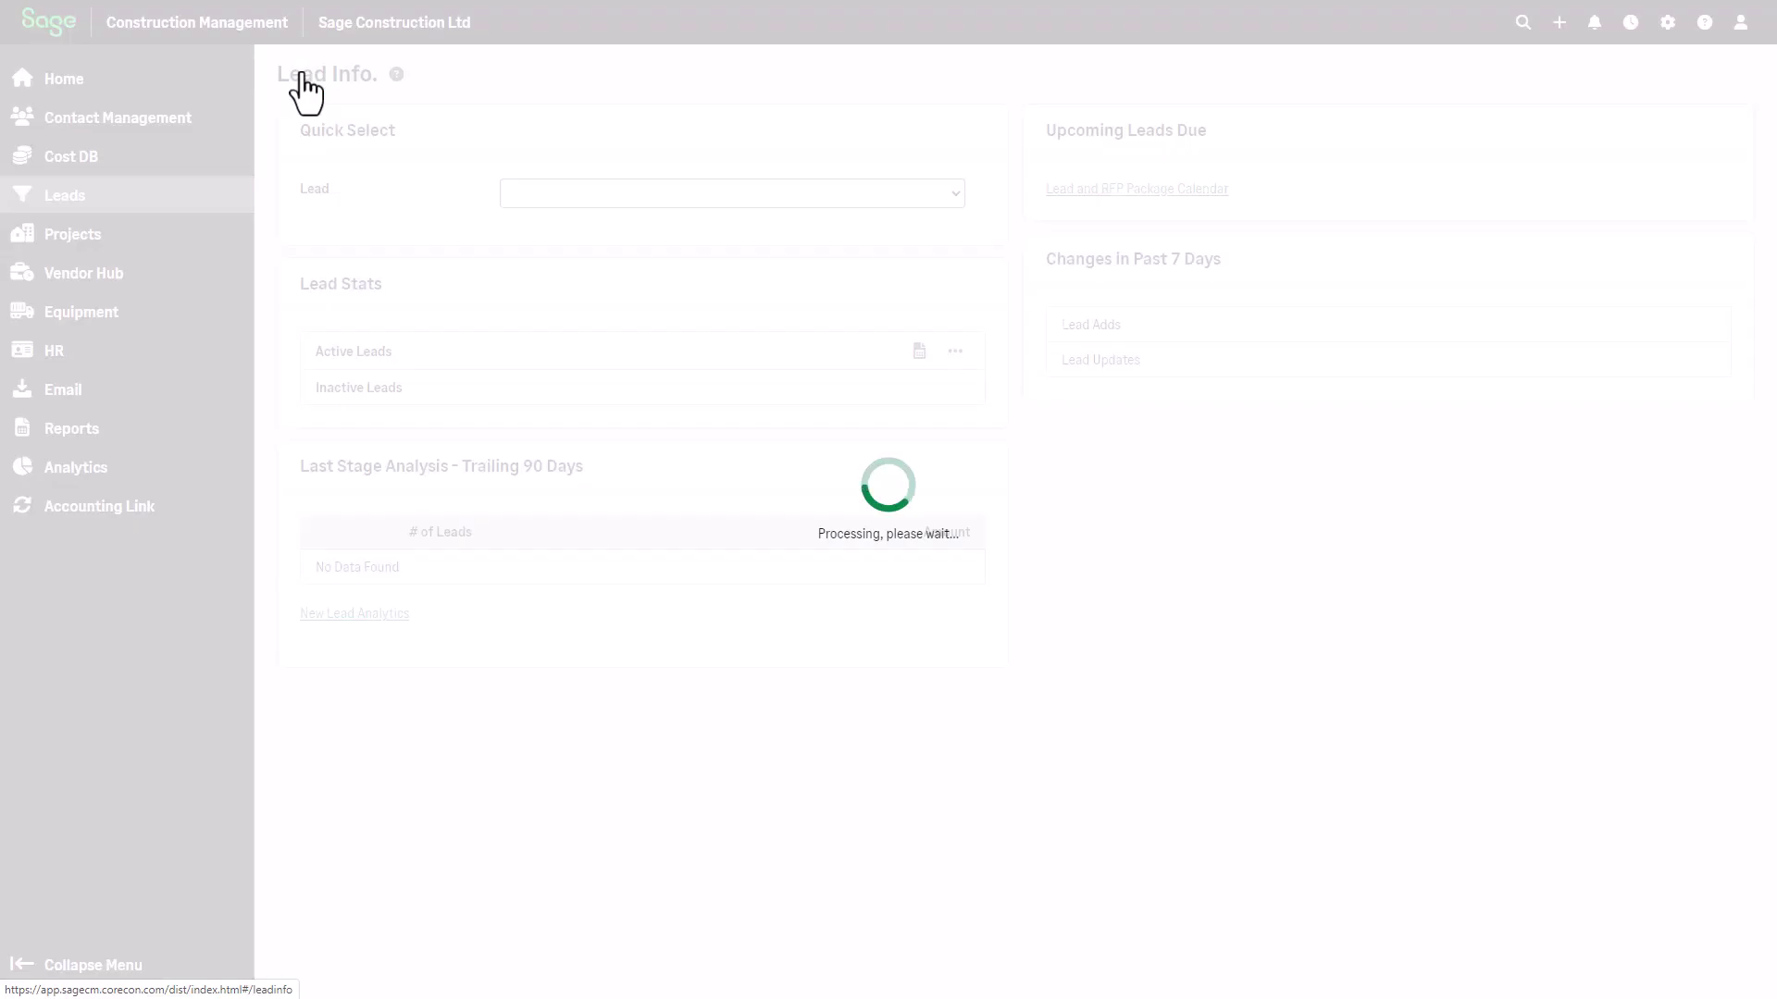